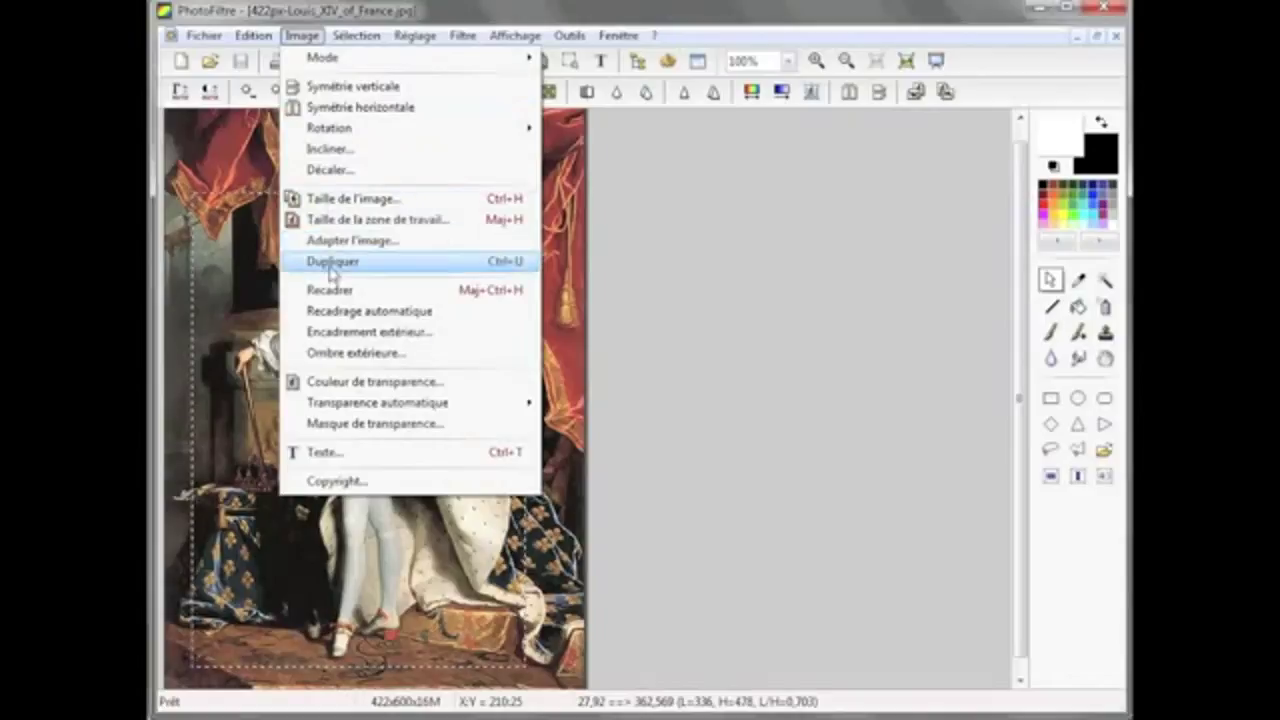
Crop the portrait to the selected 336 by 478 pixel area around the king.
left_click(330, 290)
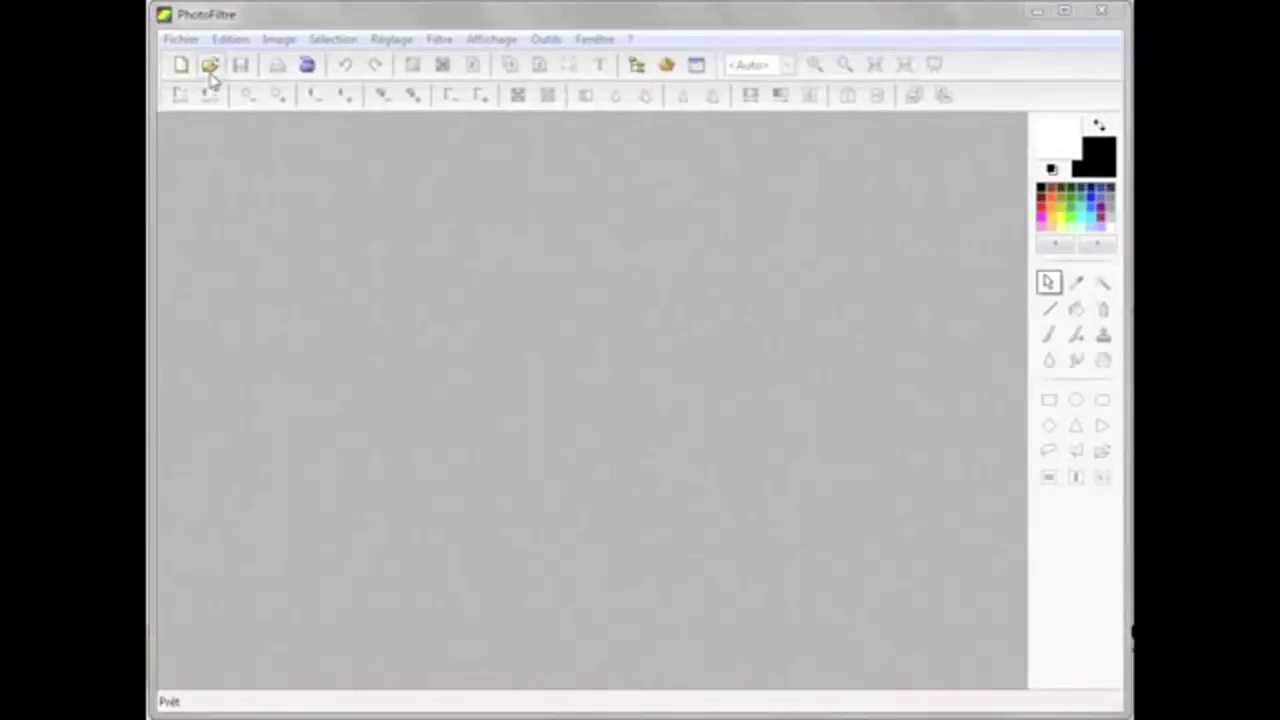
Open the image 422px-Louis_XIV_of_France from the versailles folder and maximize its window.
left_click(211, 72)
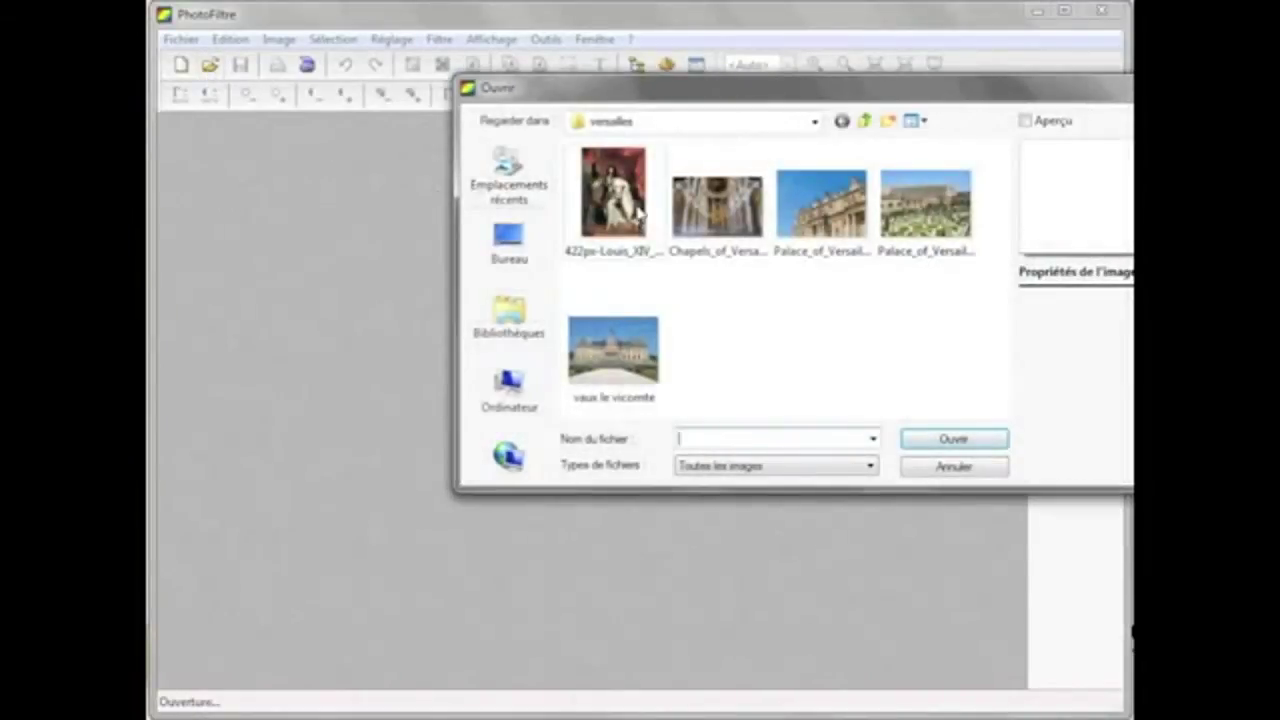
left_click(640, 212)
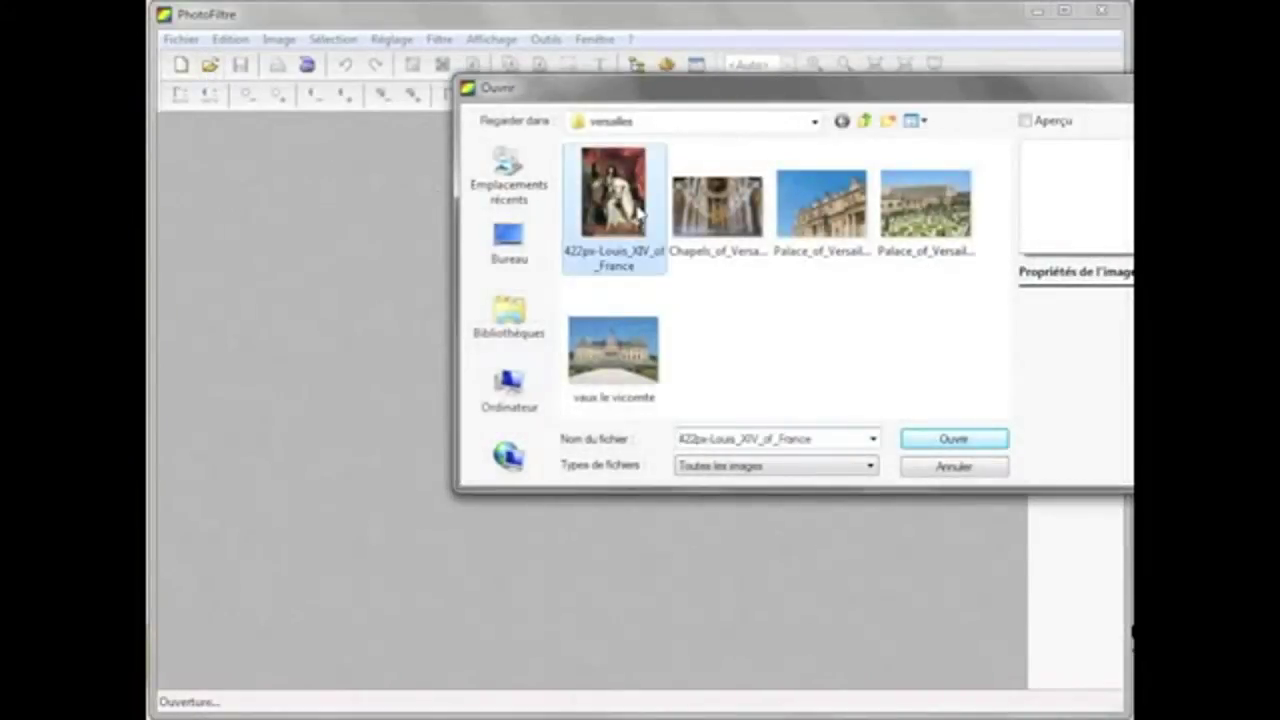
left_click(940, 440)
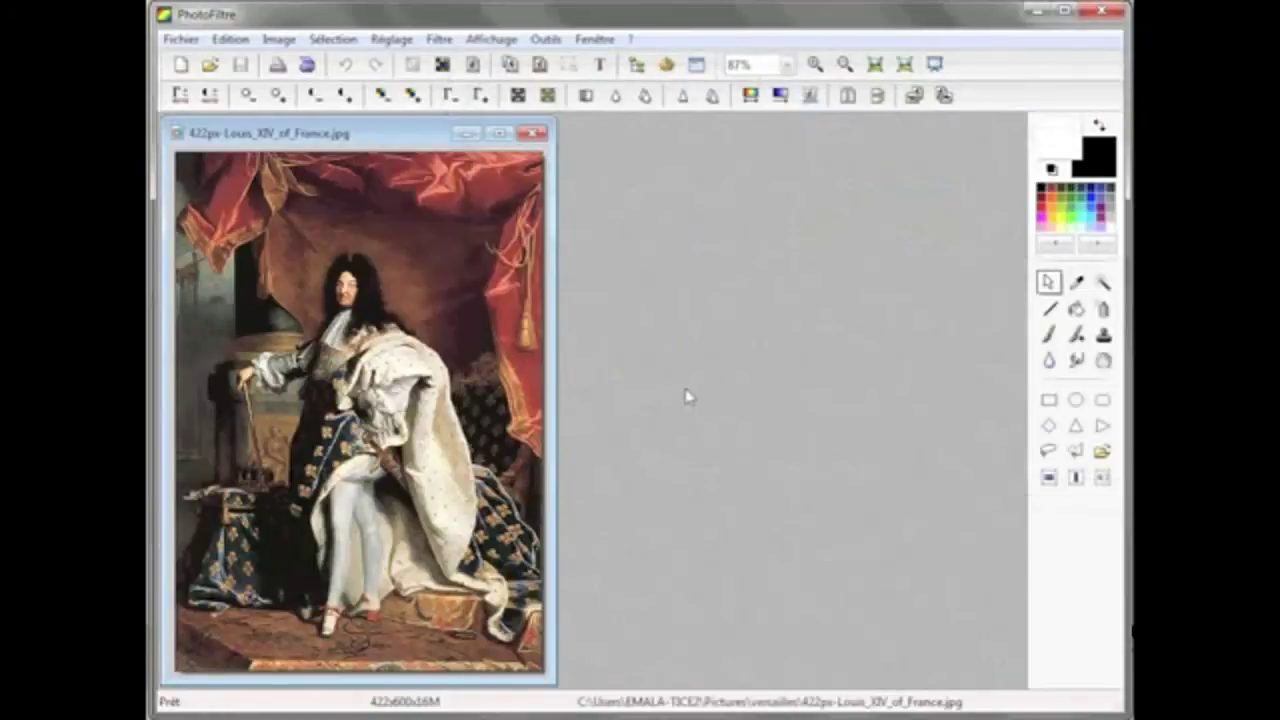
left_click(498, 133)
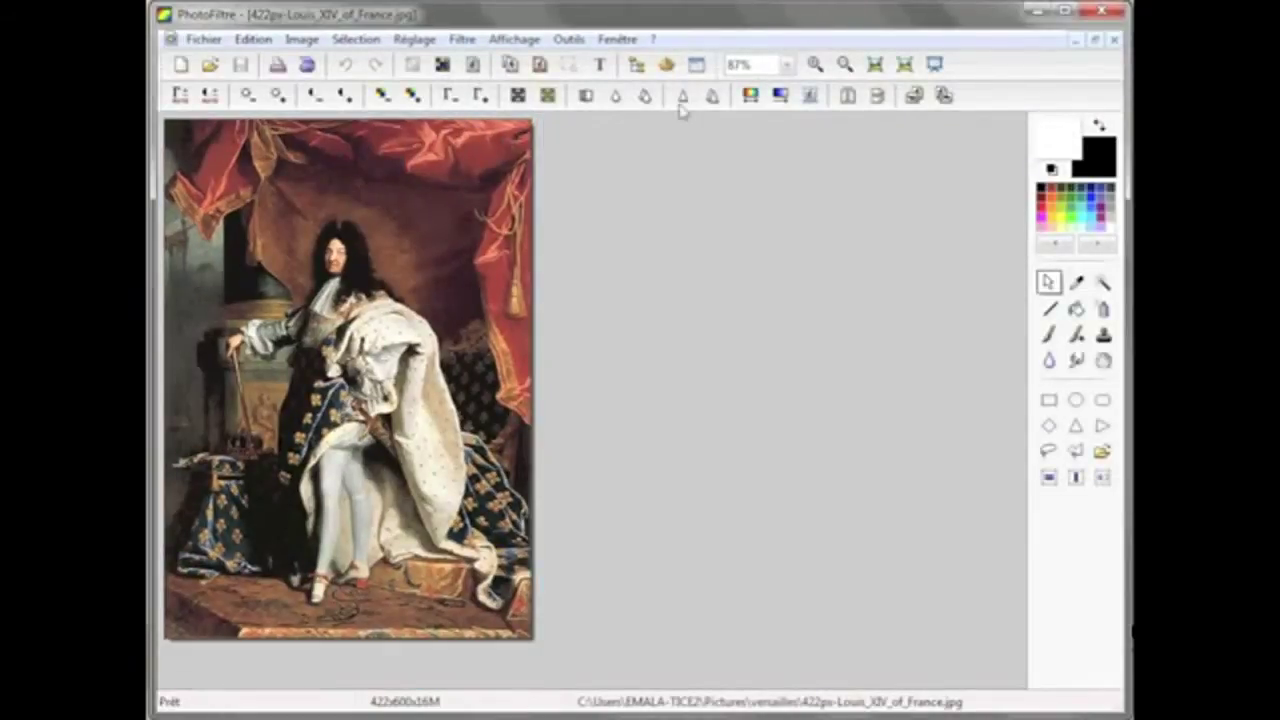
Select a rectangle of about 43 by 77 pixels around the king's face and apply the Flou filter twice.
left_click(815, 64)
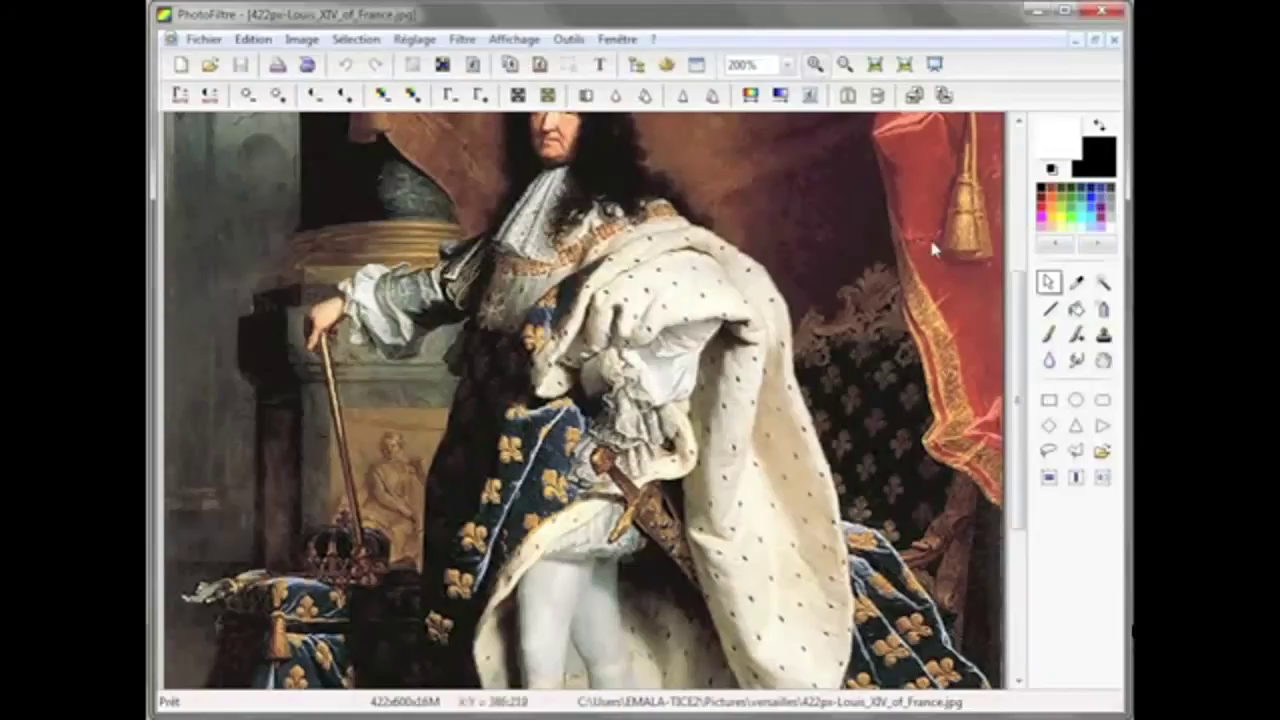
left_click_drag(1018, 316, 1022, 226)
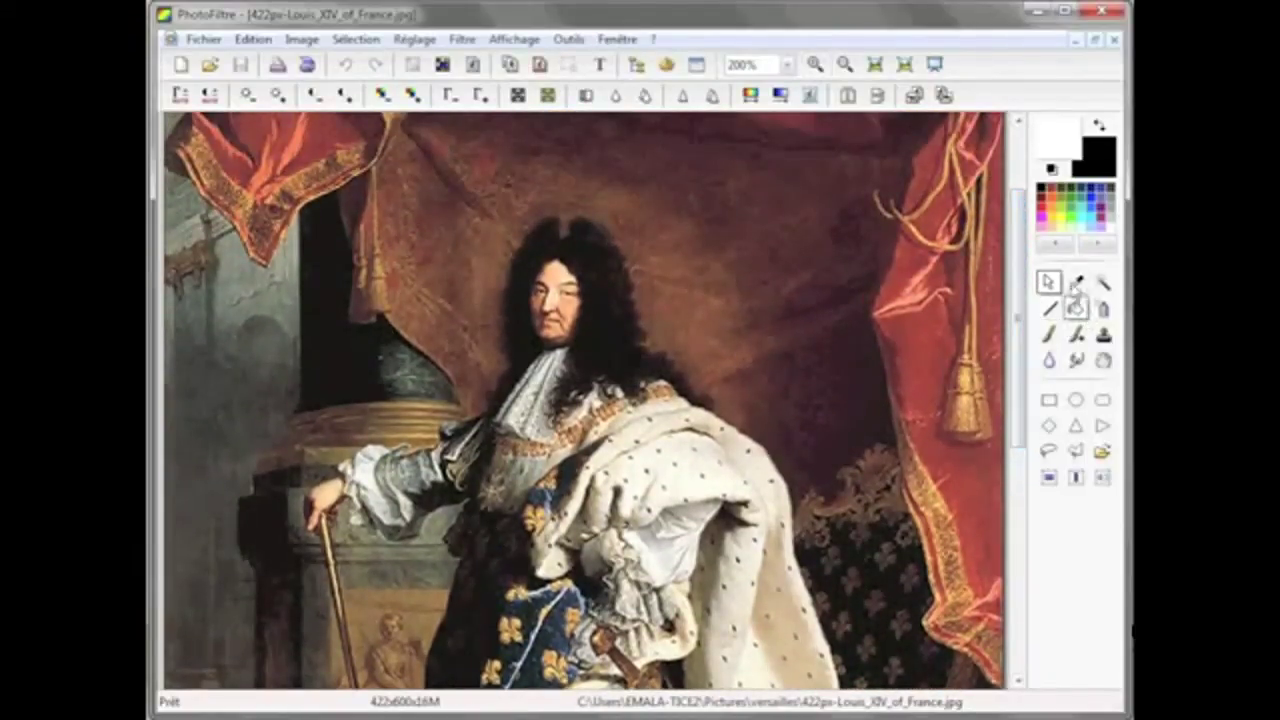
left_click_drag(562, 213, 577, 332)
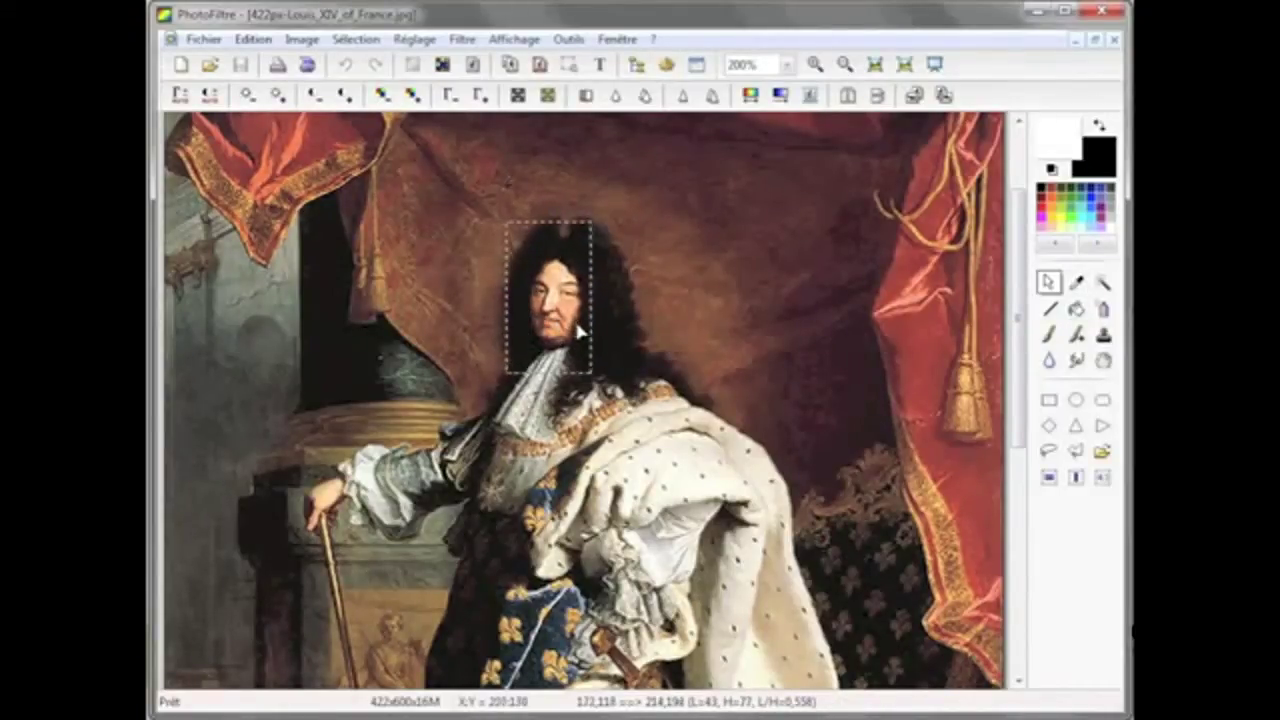
left_click(476, 41)
mouse_move(487, 92)
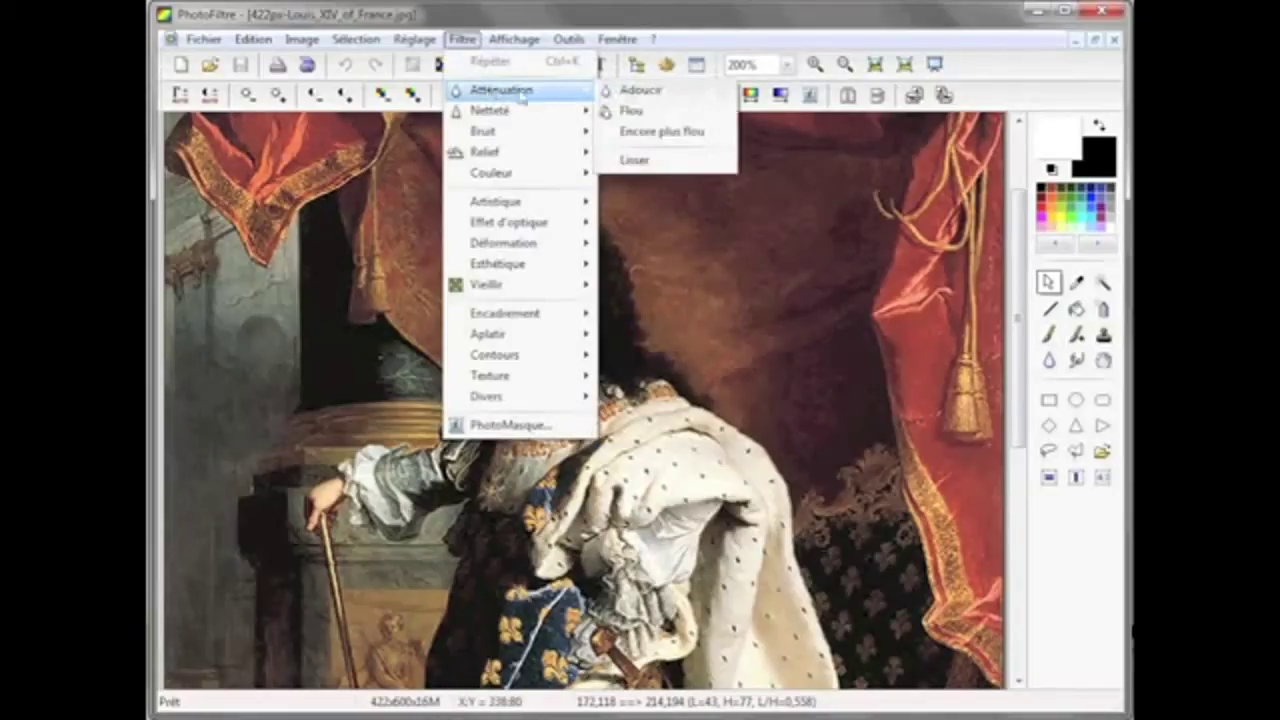
left_click(621, 111)
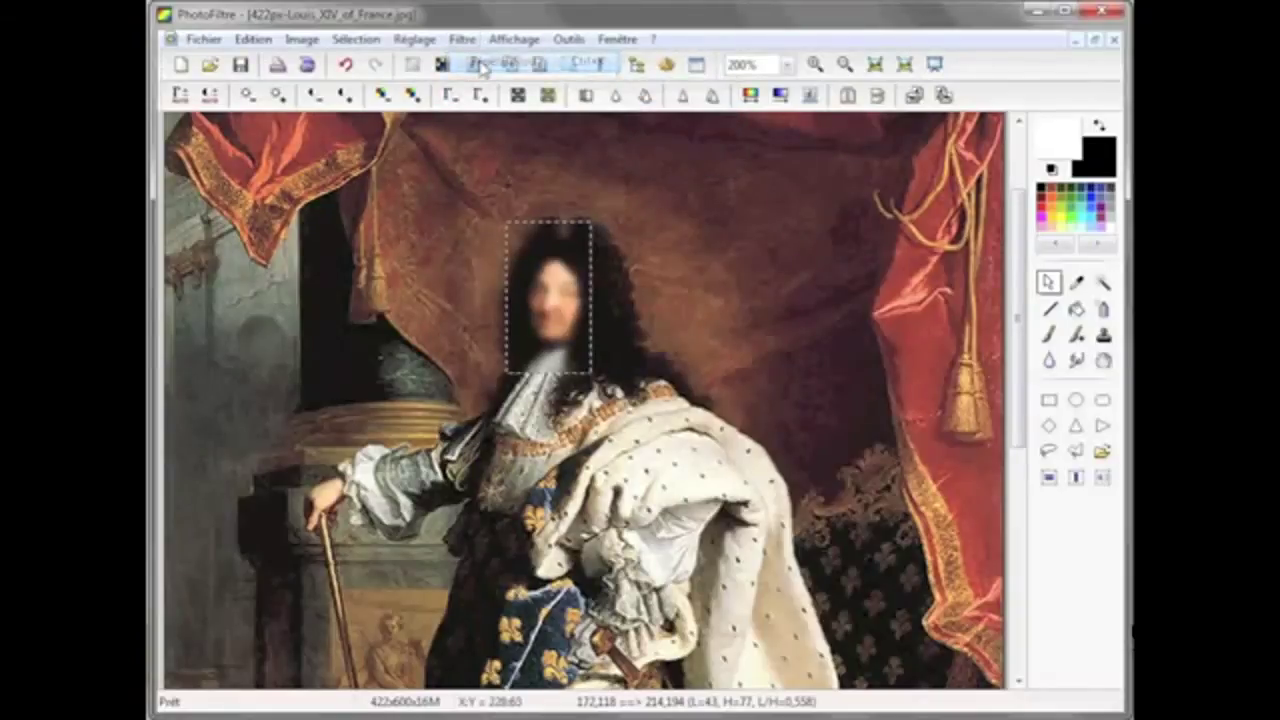
left_click(462, 40)
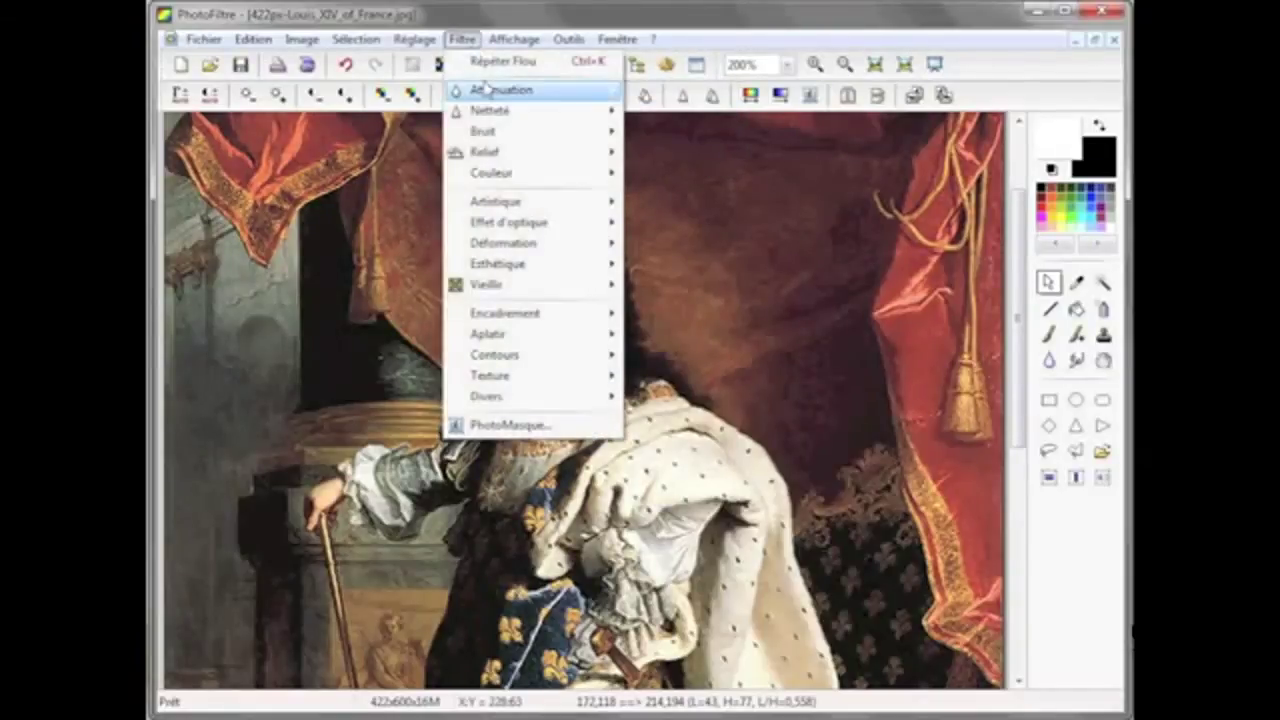
left_click(490, 62)
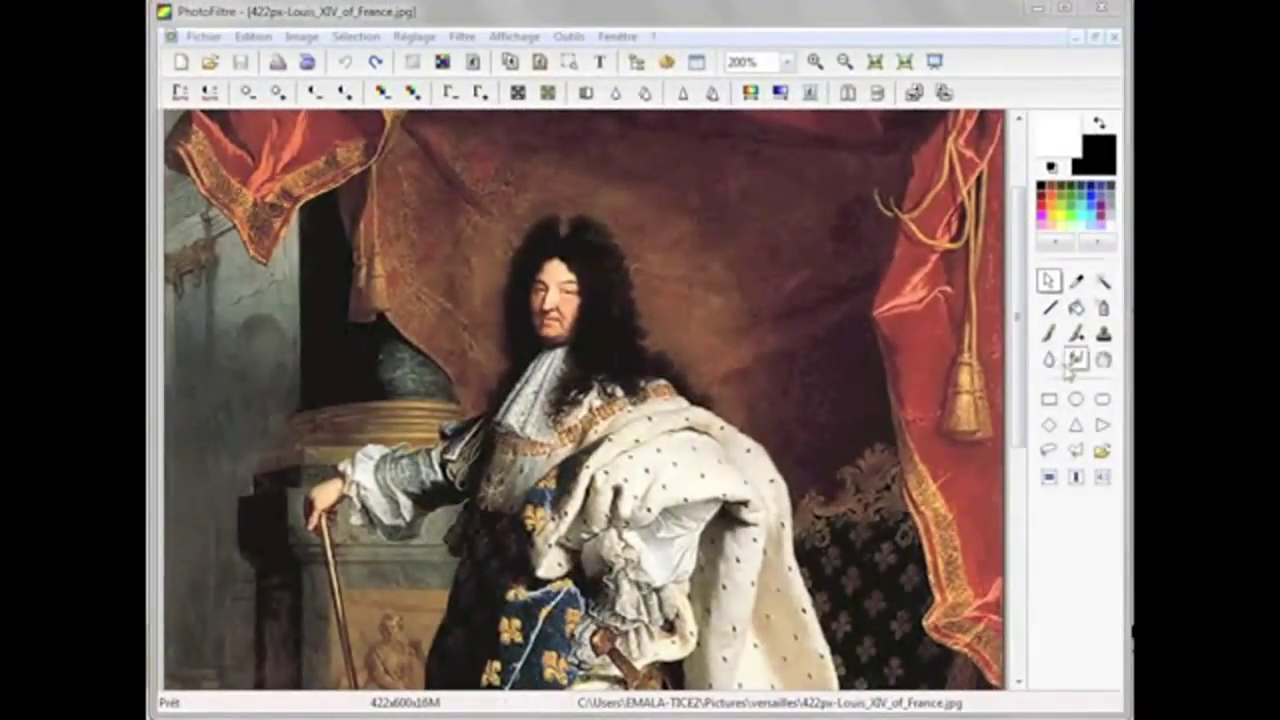
Blur part of the king's face by hand with the blur tool at Moyen size and 50 opacity.
left_click(1049, 360)
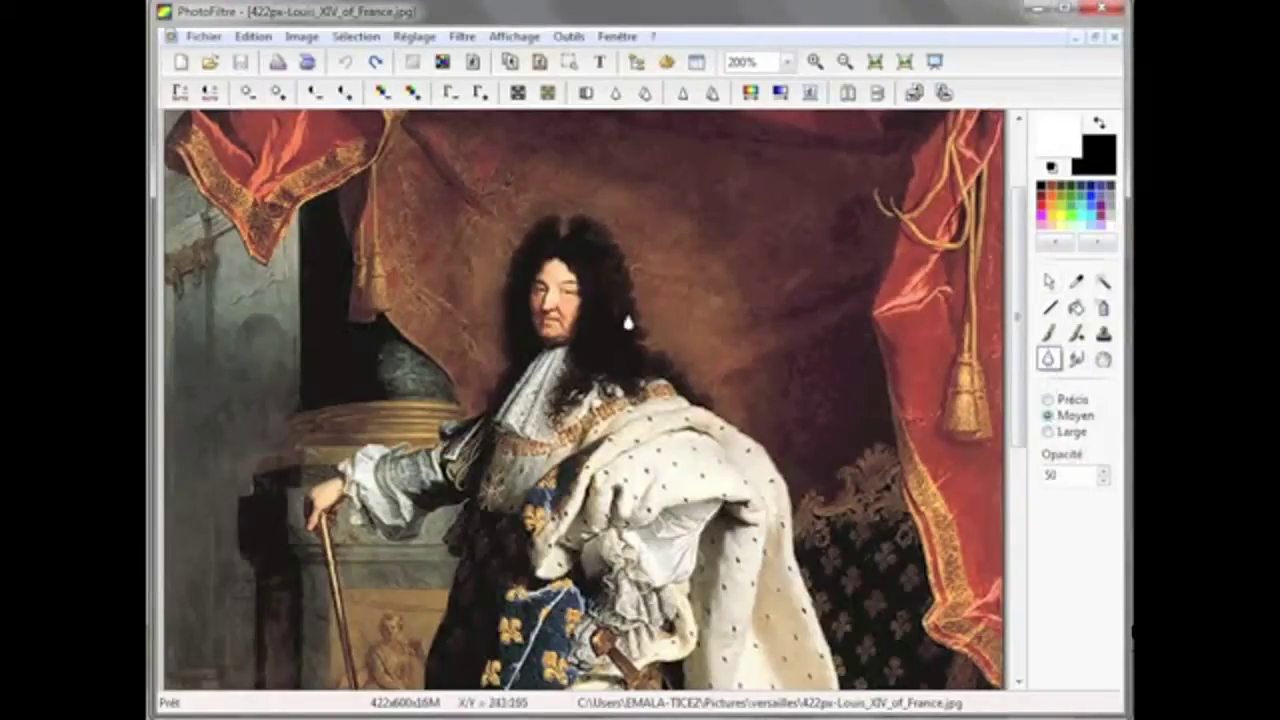
mouse_move(548, 285)
left_mouse_down()
mouse_move(538, 312)
mouse_move(560, 304)
mouse_move(554, 320)
mouse_move(570, 300)
mouse_move(558, 264)
mouse_move(540, 308)
mouse_move(550, 333)
mouse_move(568, 300)
mouse_move(552, 282)
mouse_move(541, 317)
mouse_move(556, 282)
left_mouse_up()
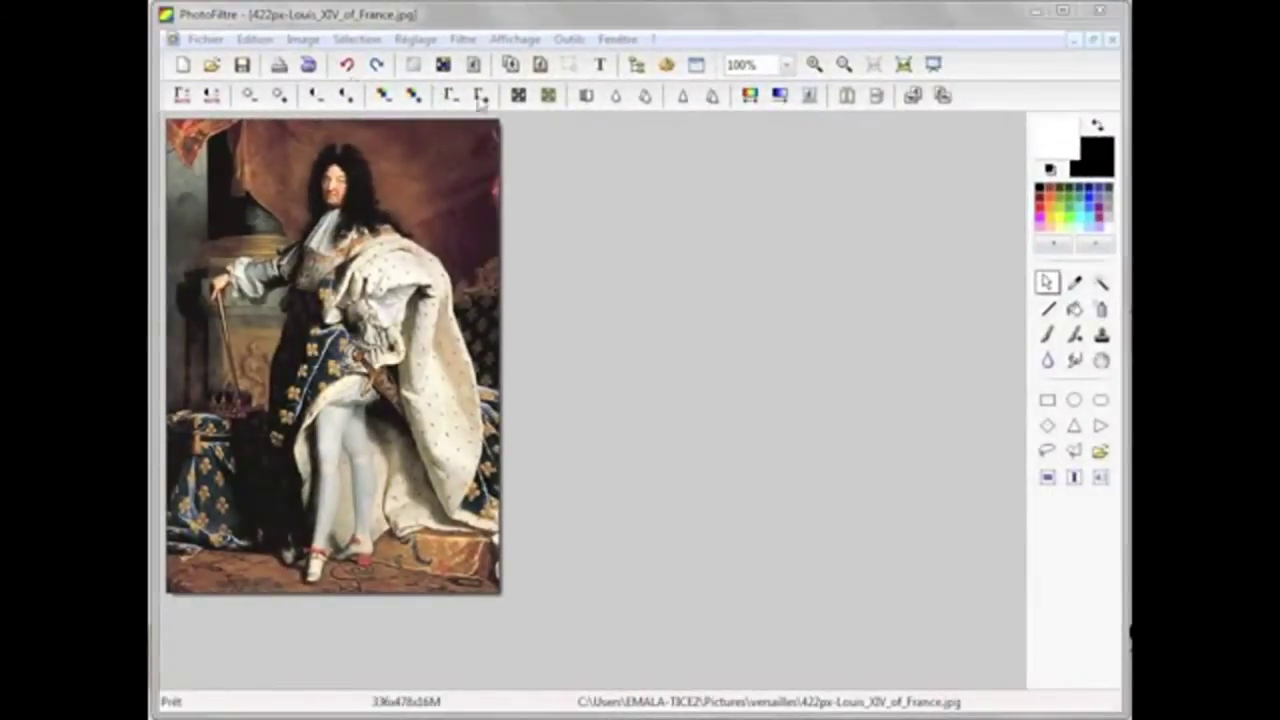
Apply the Puzzle filter to the cropped portrait with 60-pixel pieces, toggling its Relief option.
left_click(466, 40)
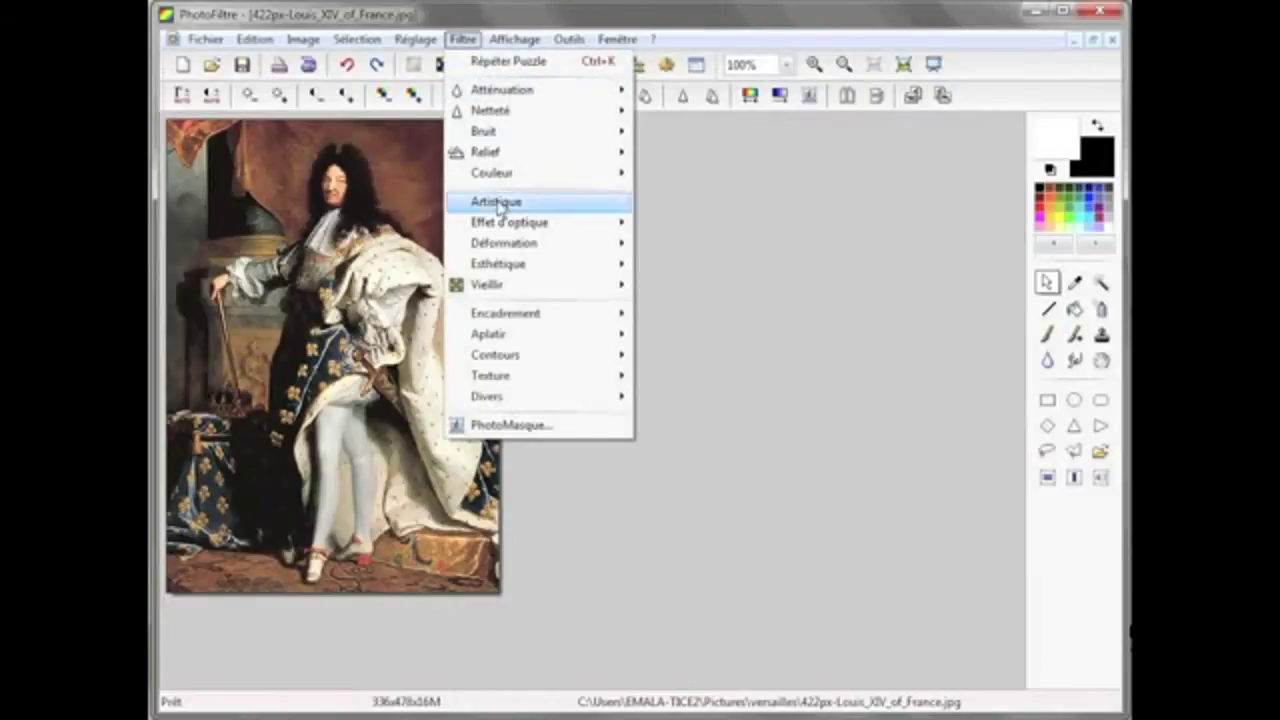
mouse_move(540, 268)
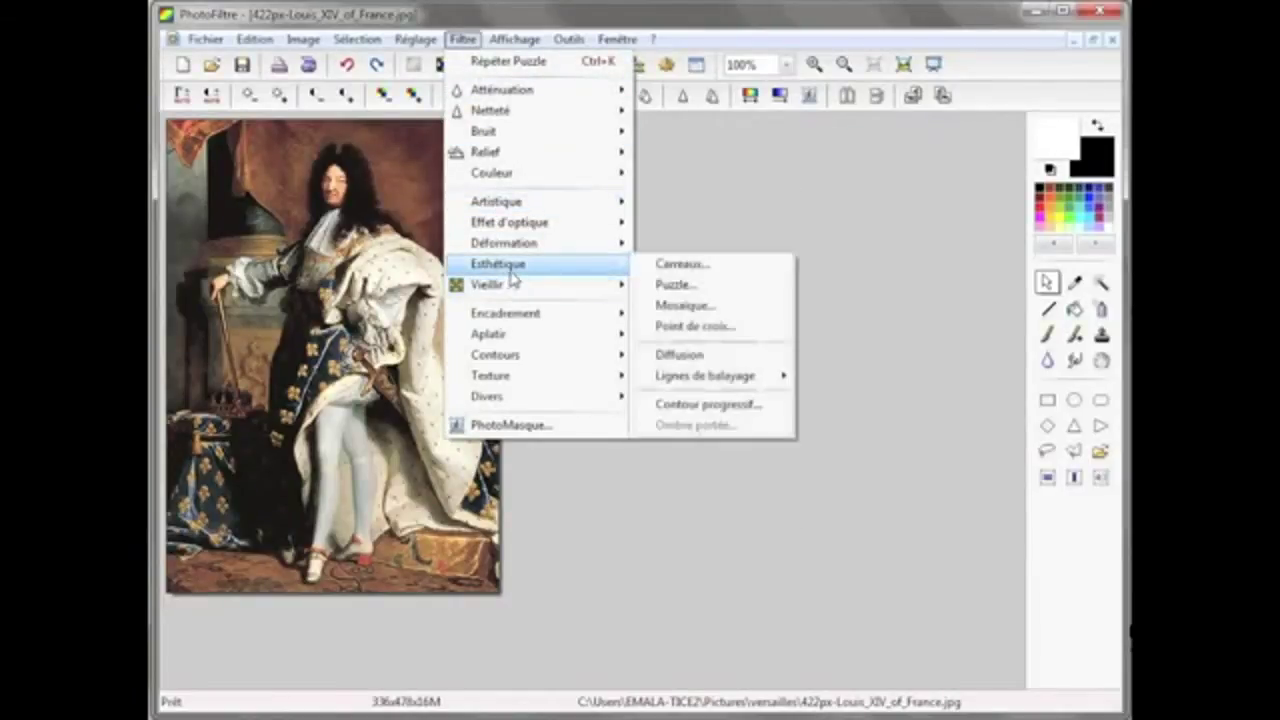
left_click(660, 287)
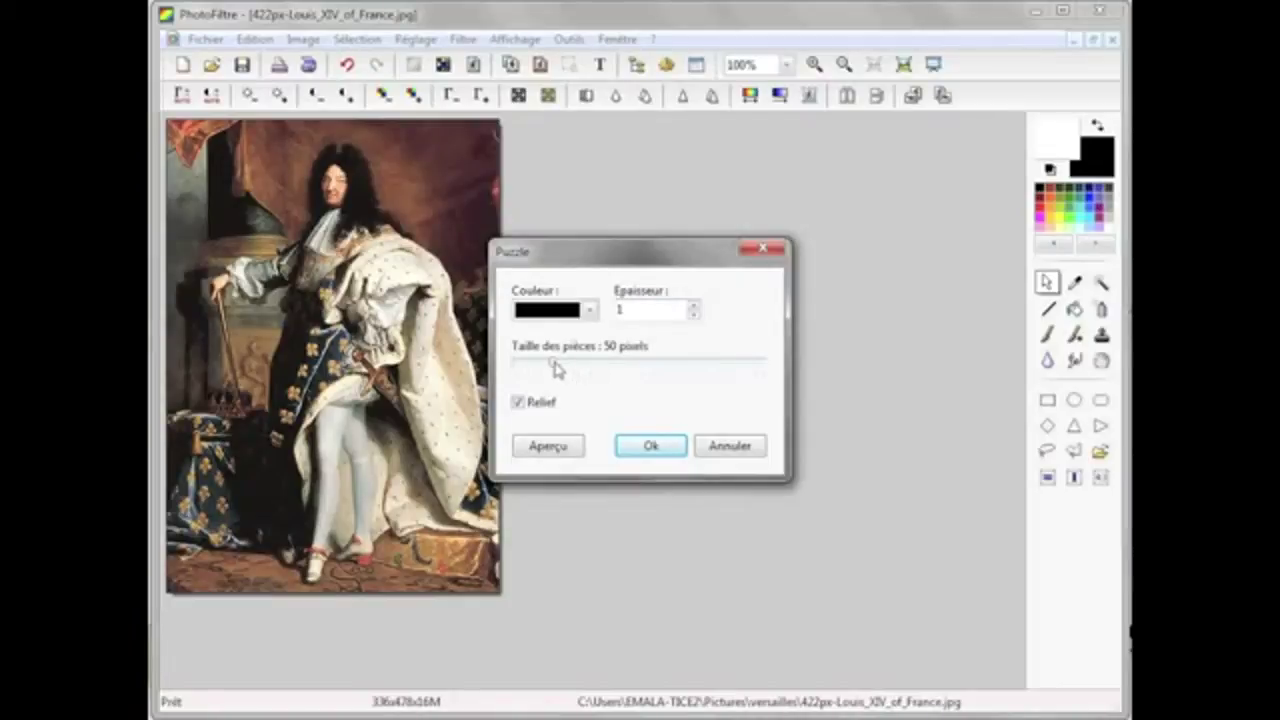
left_click_drag(555, 368, 563, 370)
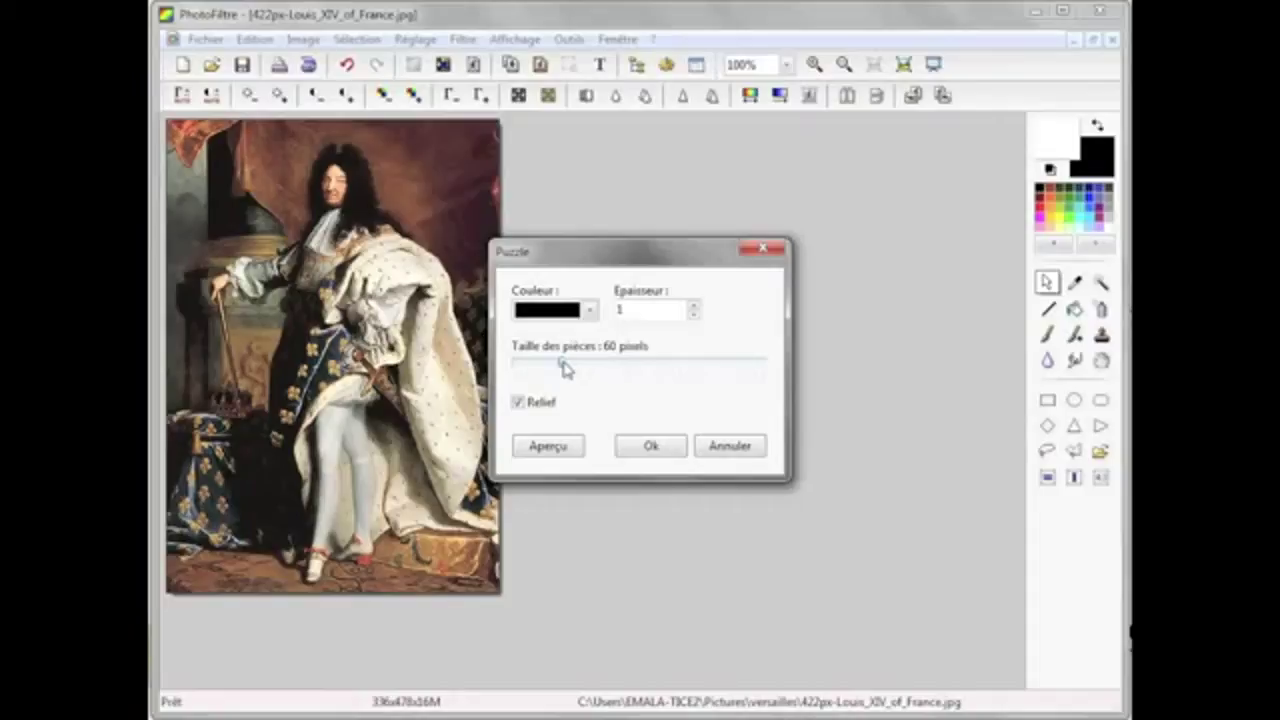
left_click(545, 406)
left_click(651, 451)
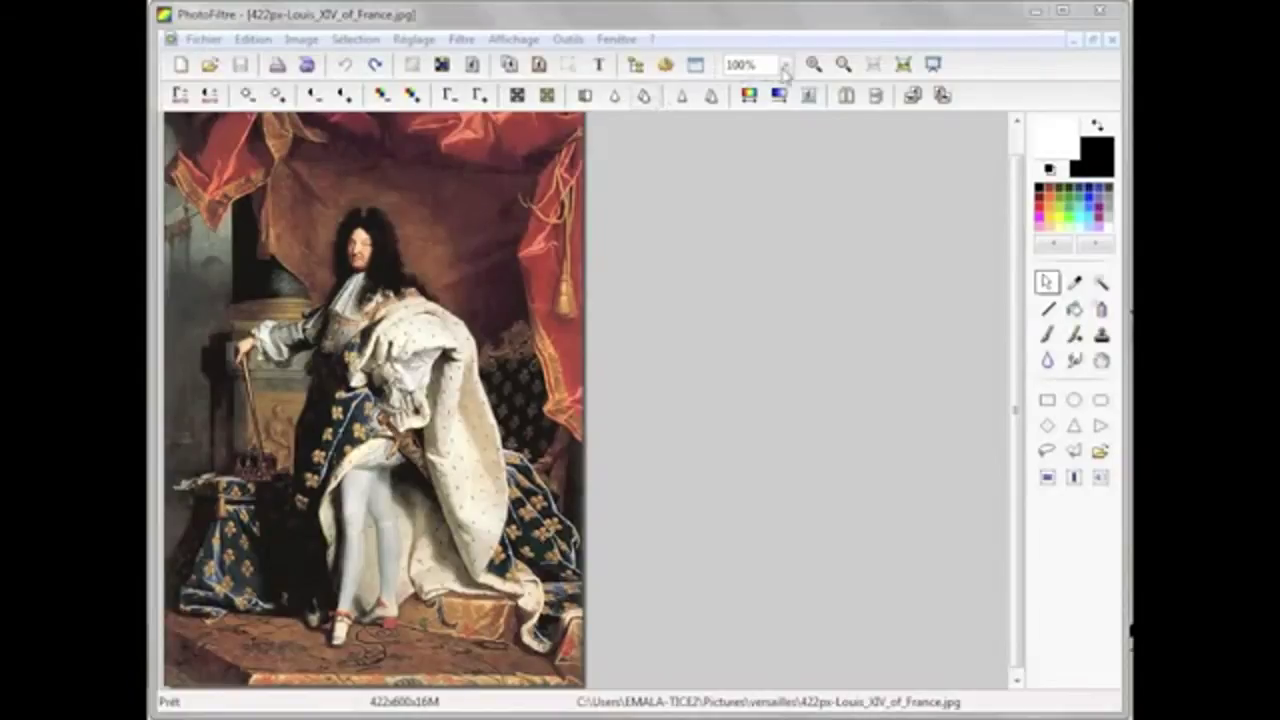
Cover the upper-middle part of the king's staff with cloned background, using the clone stamp at opacity 100 and radius 10.
left_click(786, 65)
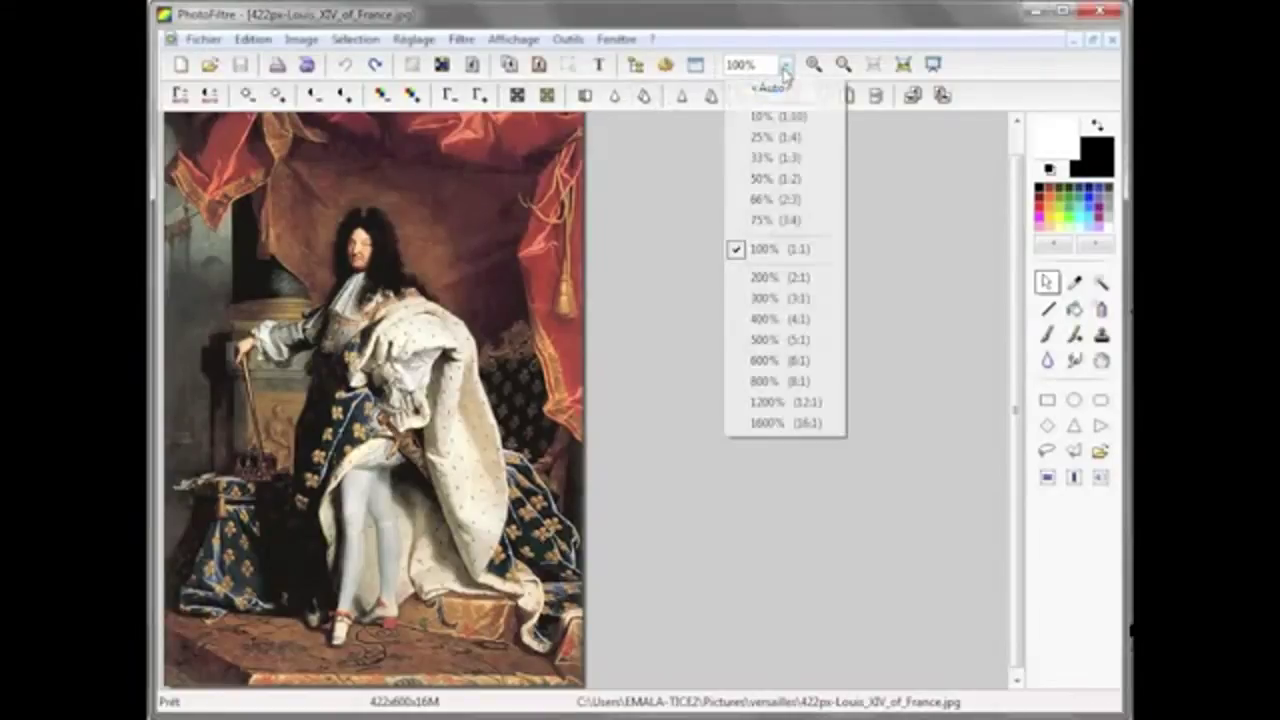
left_click(765, 300)
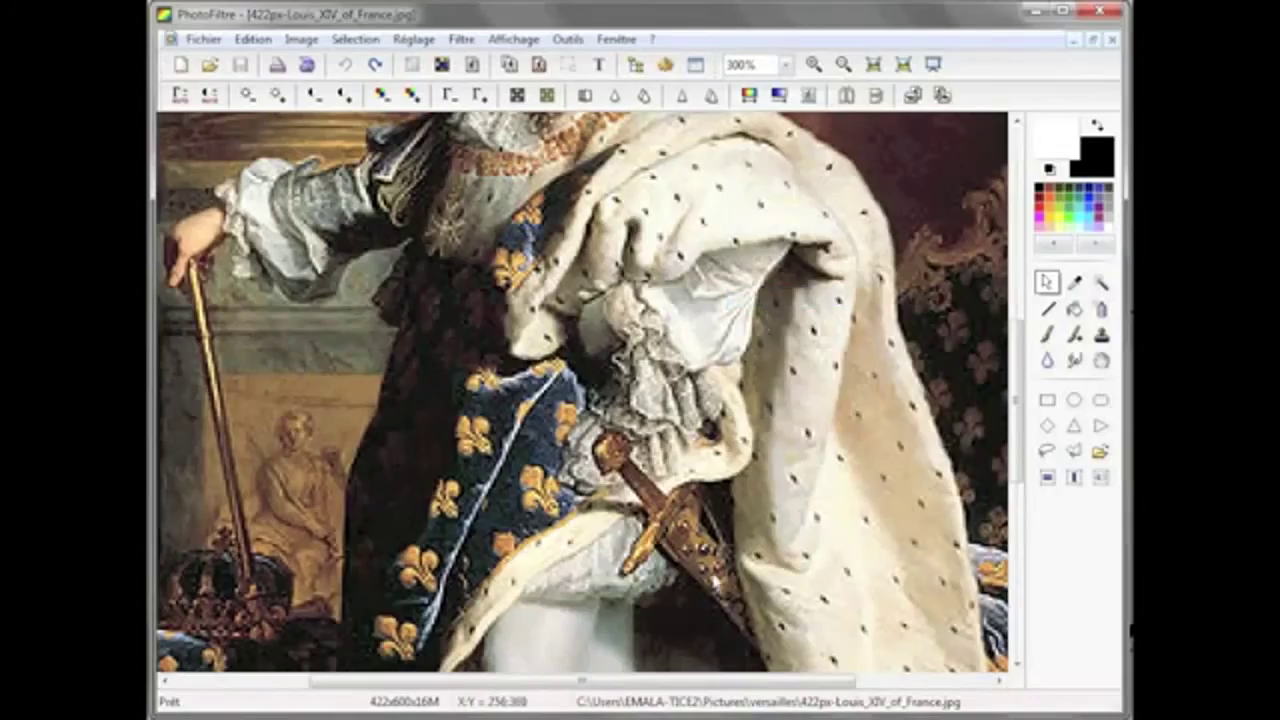
left_click_drag(808, 683, 672, 688)
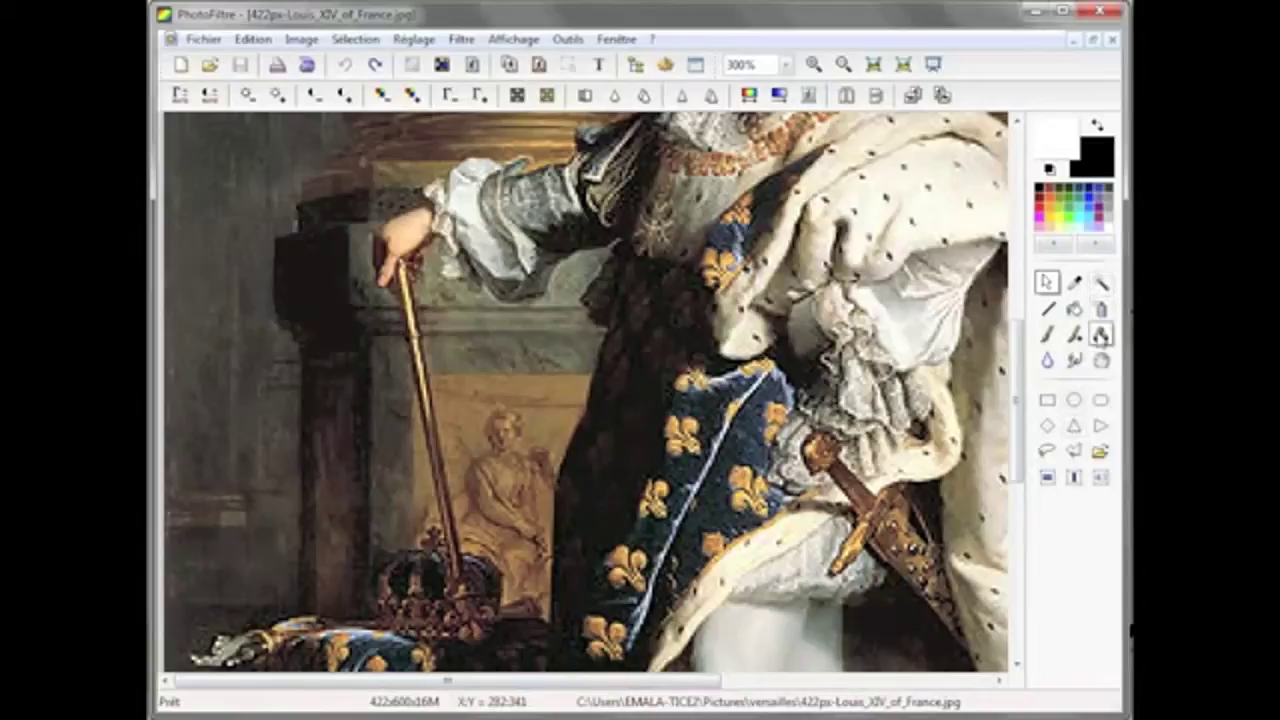
left_click(1100, 334)
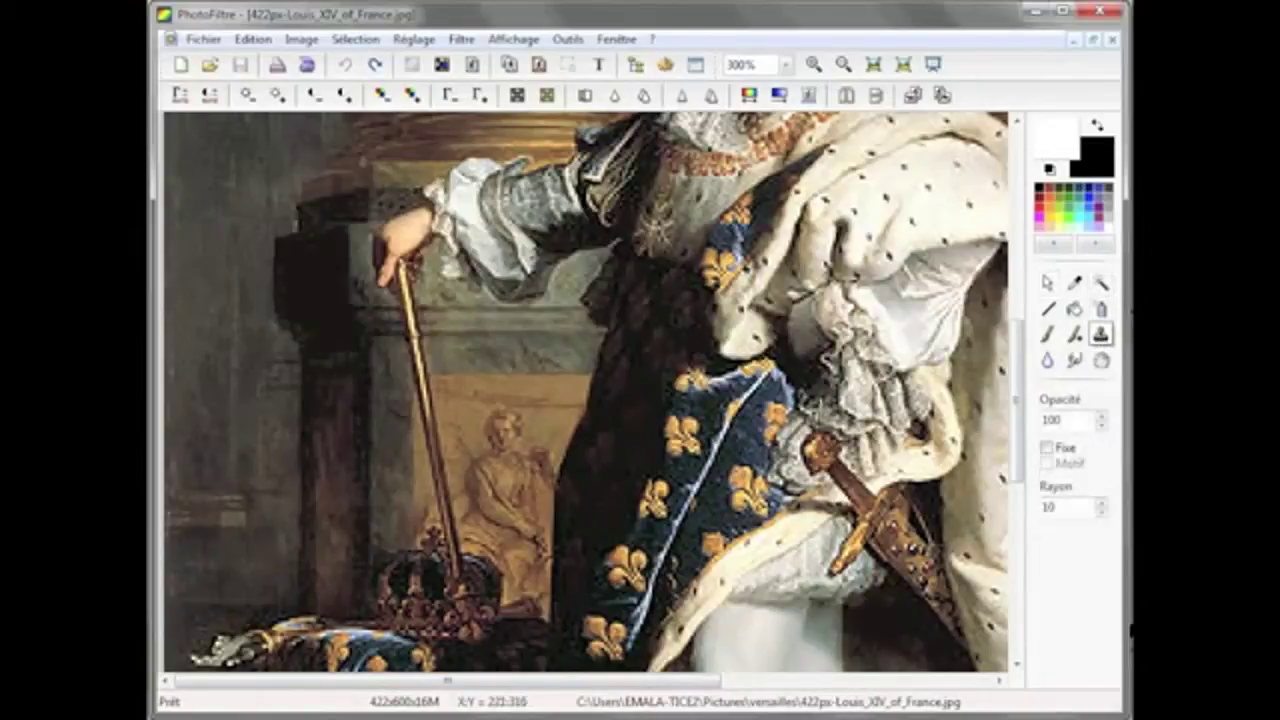
left_click(418, 350)
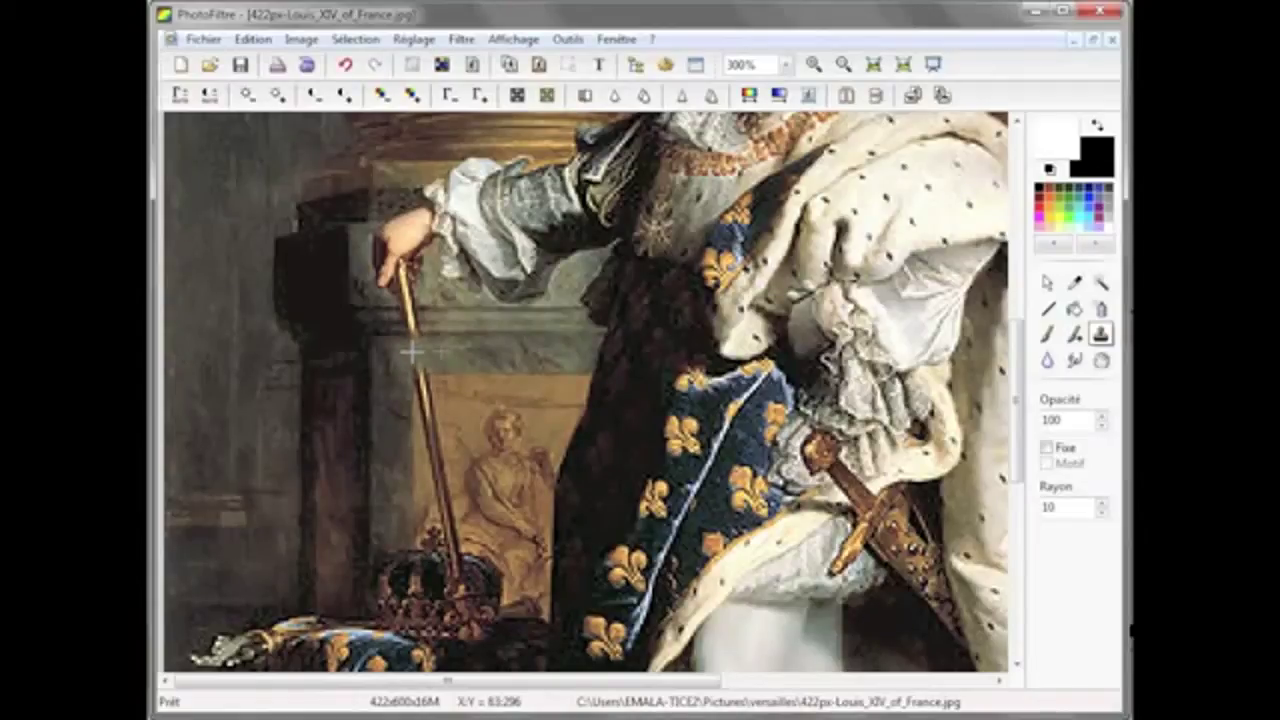
left_click(411, 351)
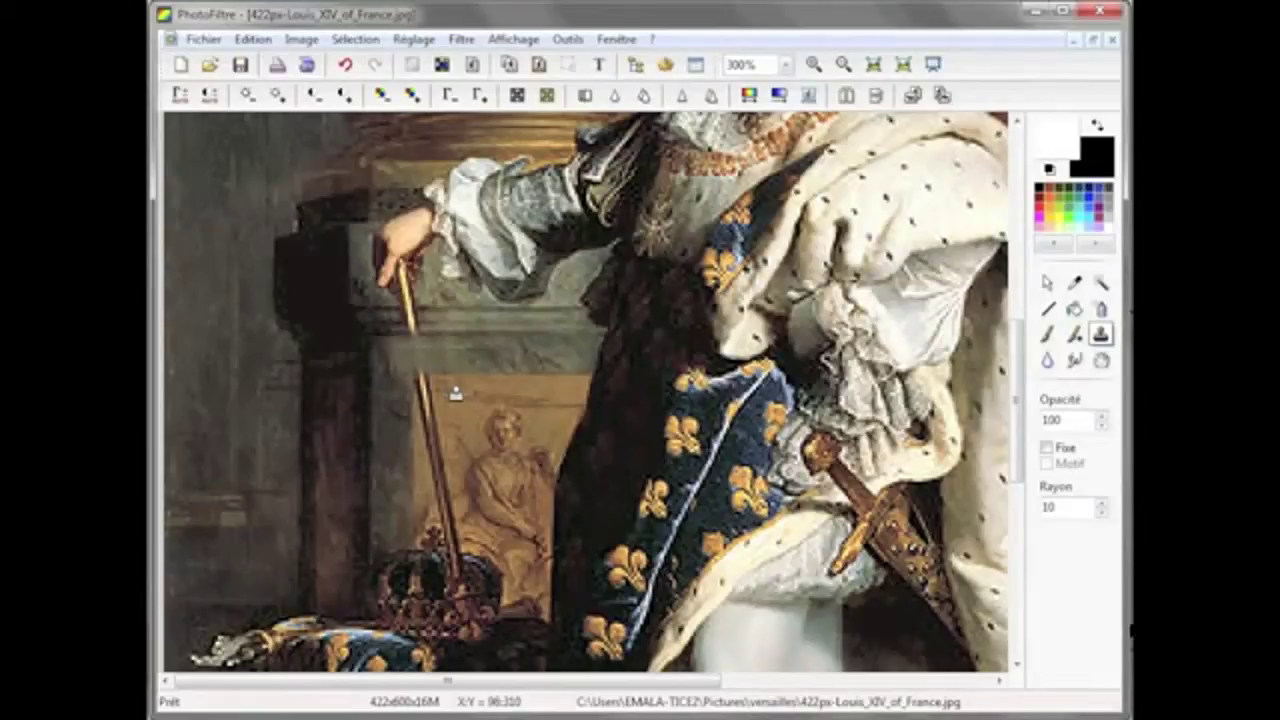
left_click(428, 395)
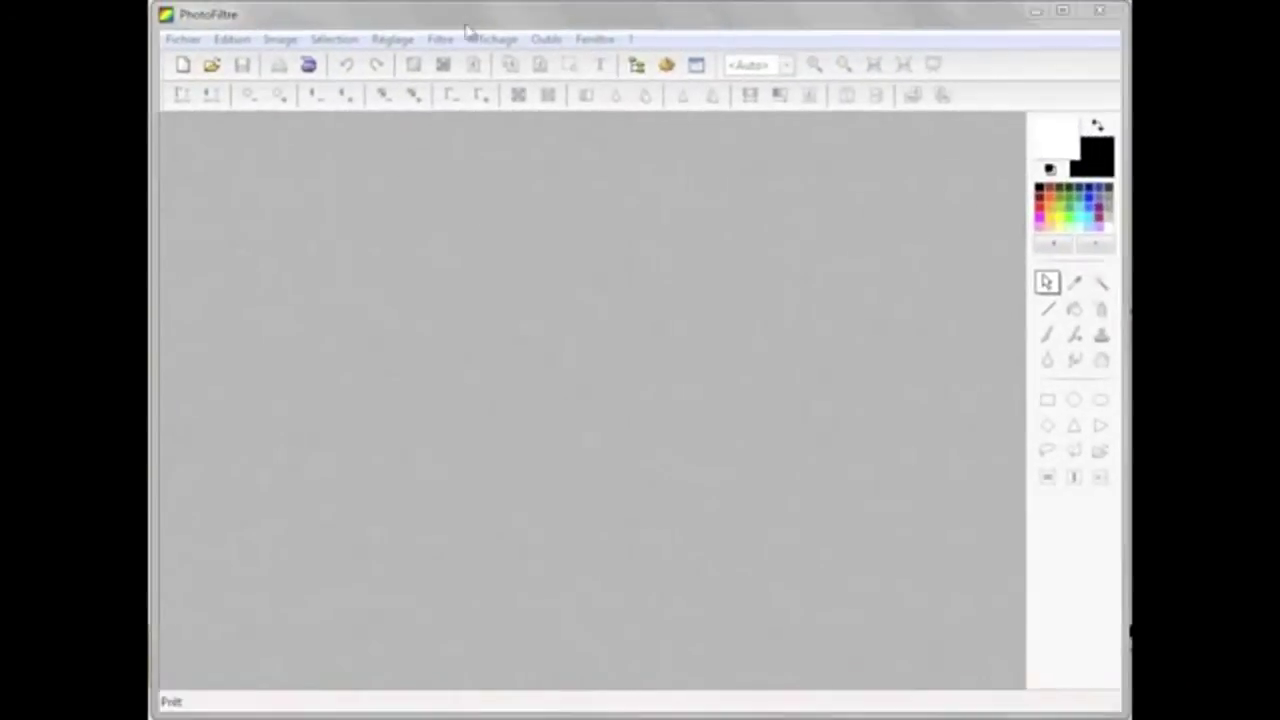
In the Automatisation tool, create a folder named "images au bon format" under Mes images as the export folder.
left_click(542, 40)
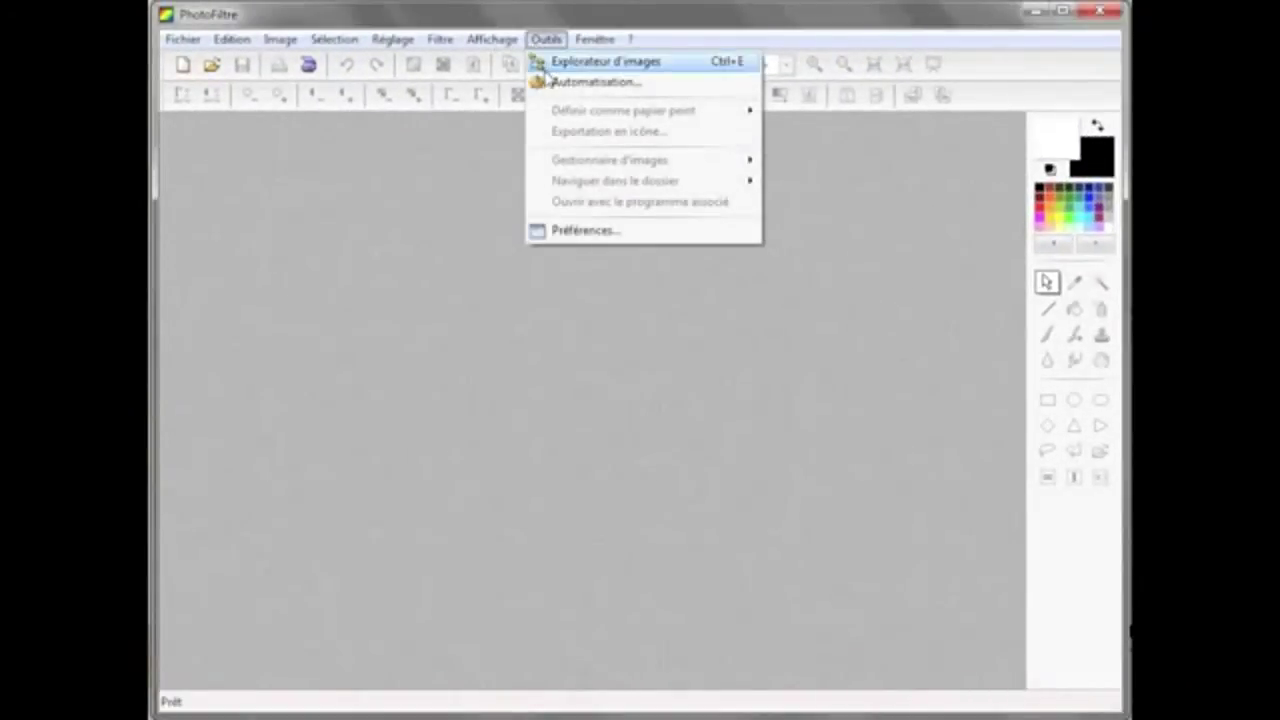
left_click(548, 82)
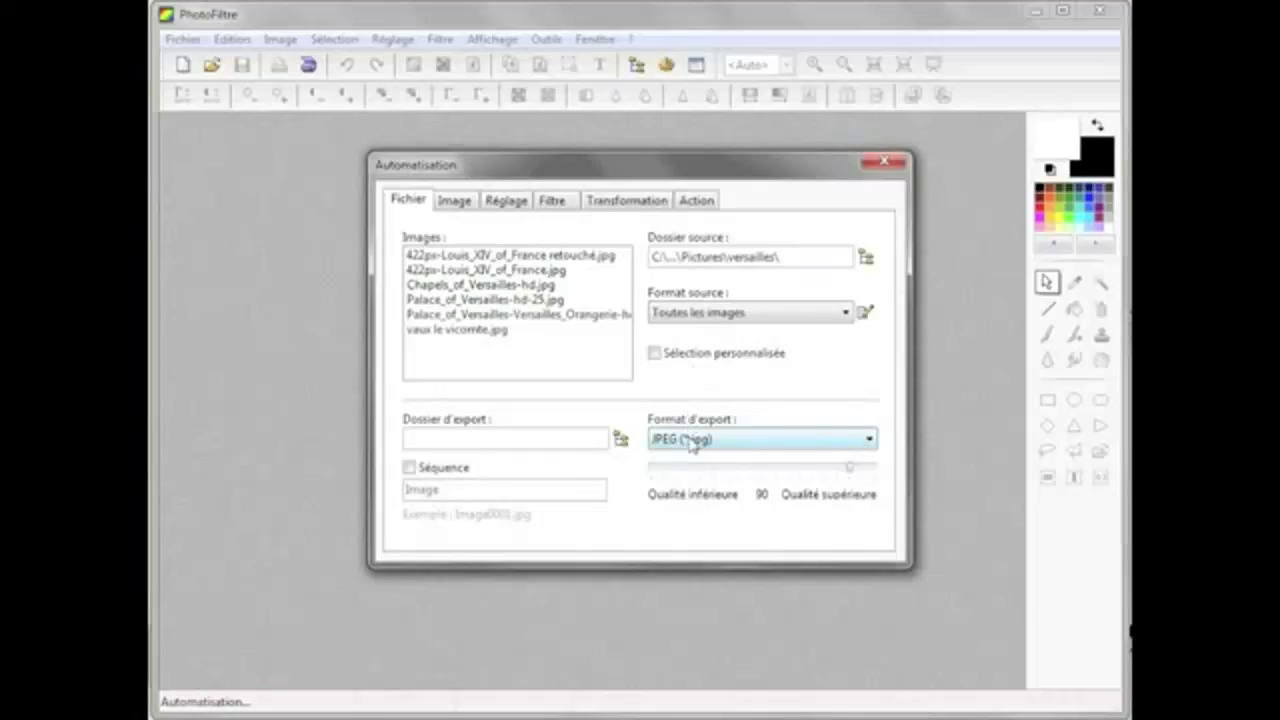
left_click(620, 440)
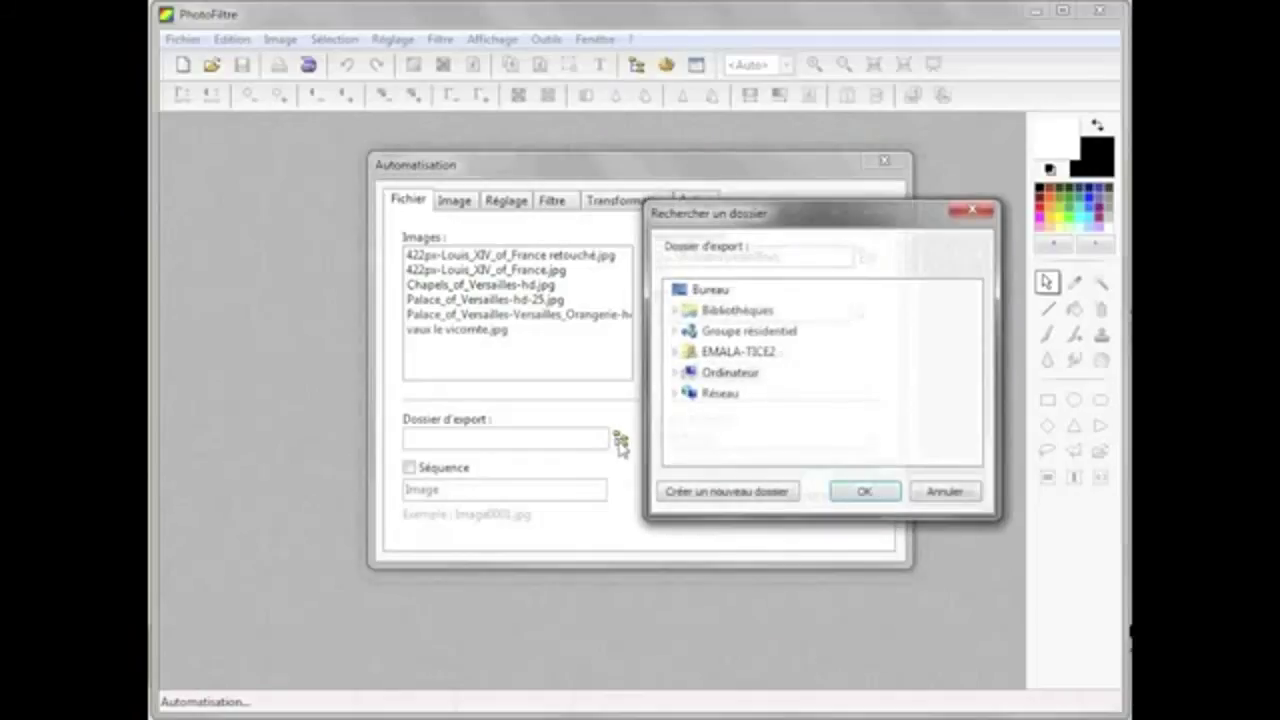
left_click(712, 315)
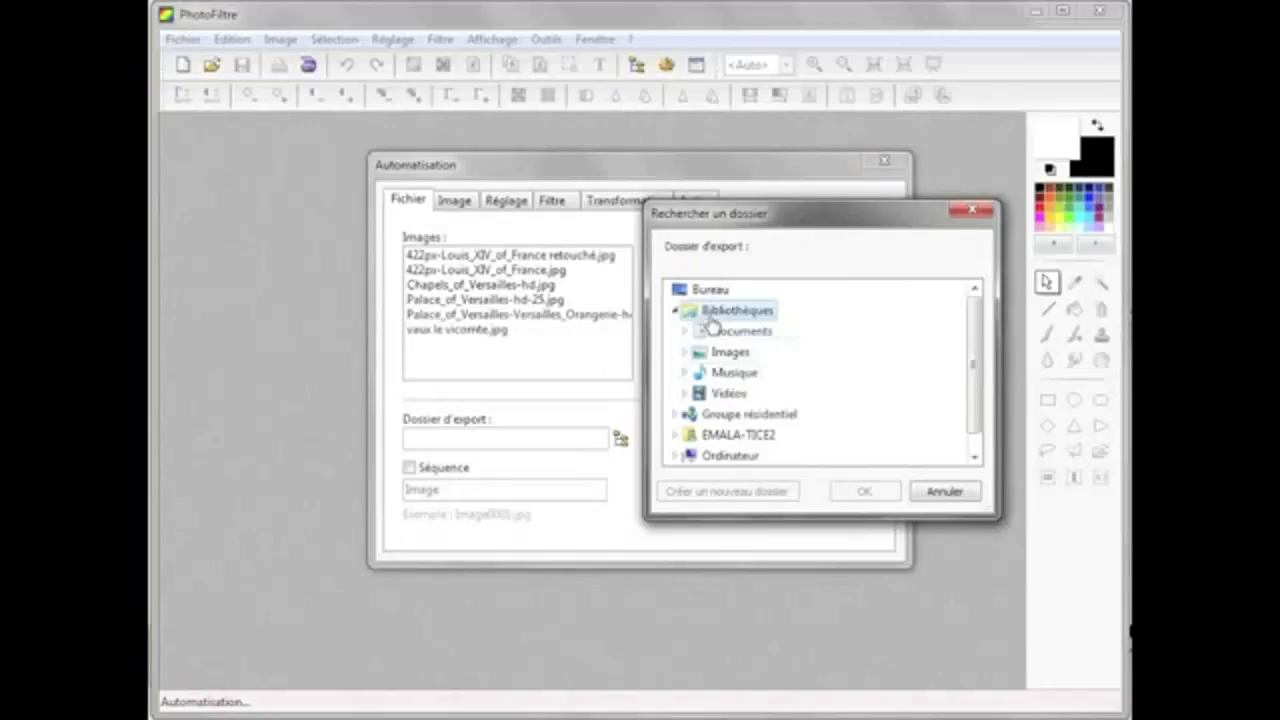
left_click(750, 493)
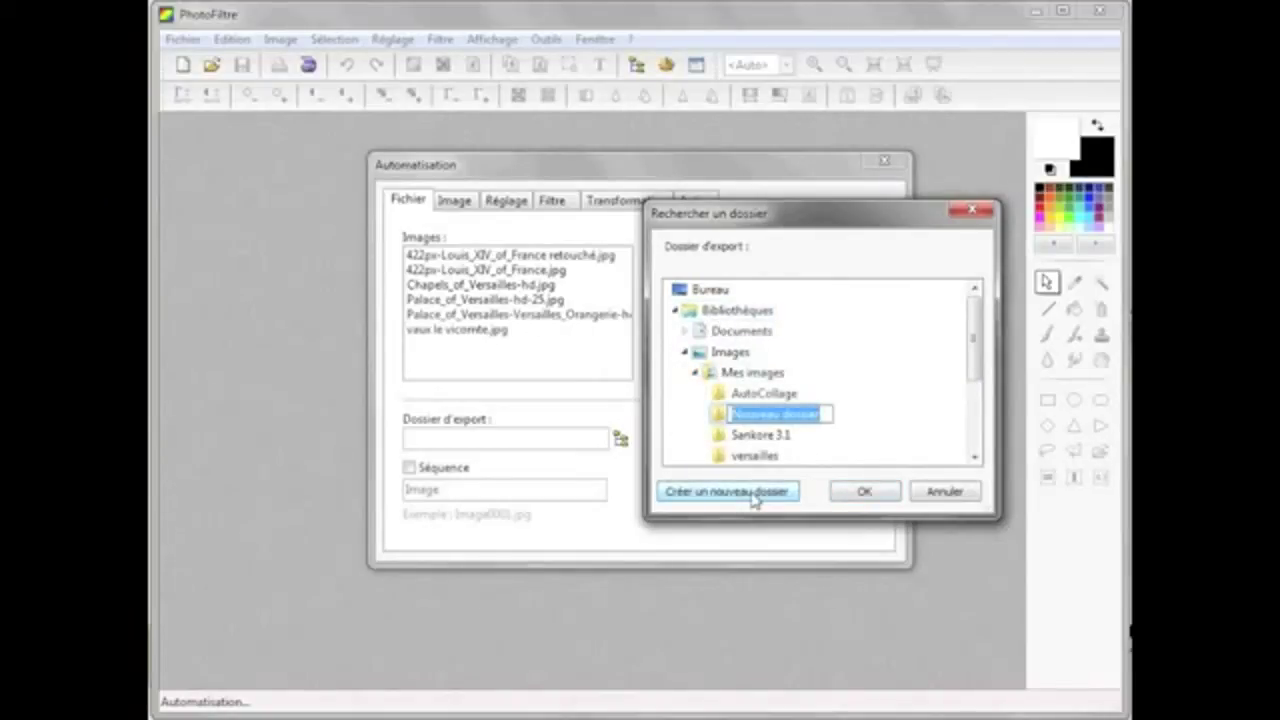
key("BackSpace")
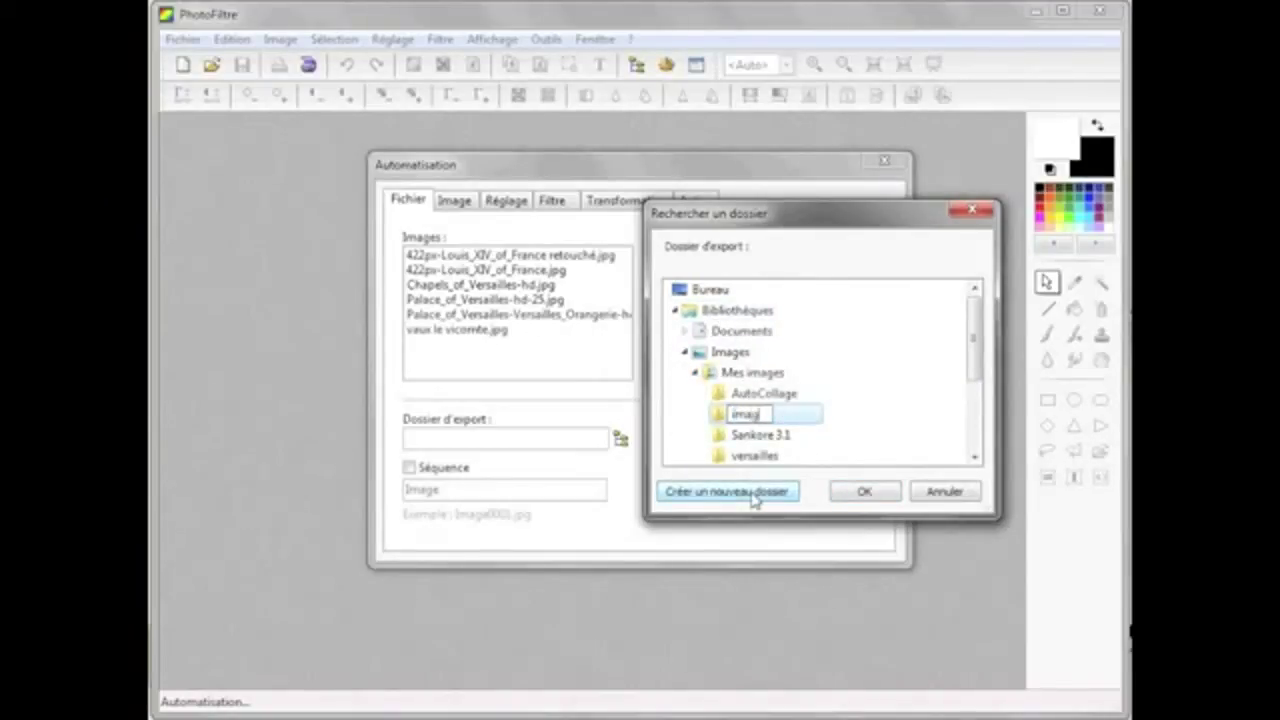
type("images au bon format")
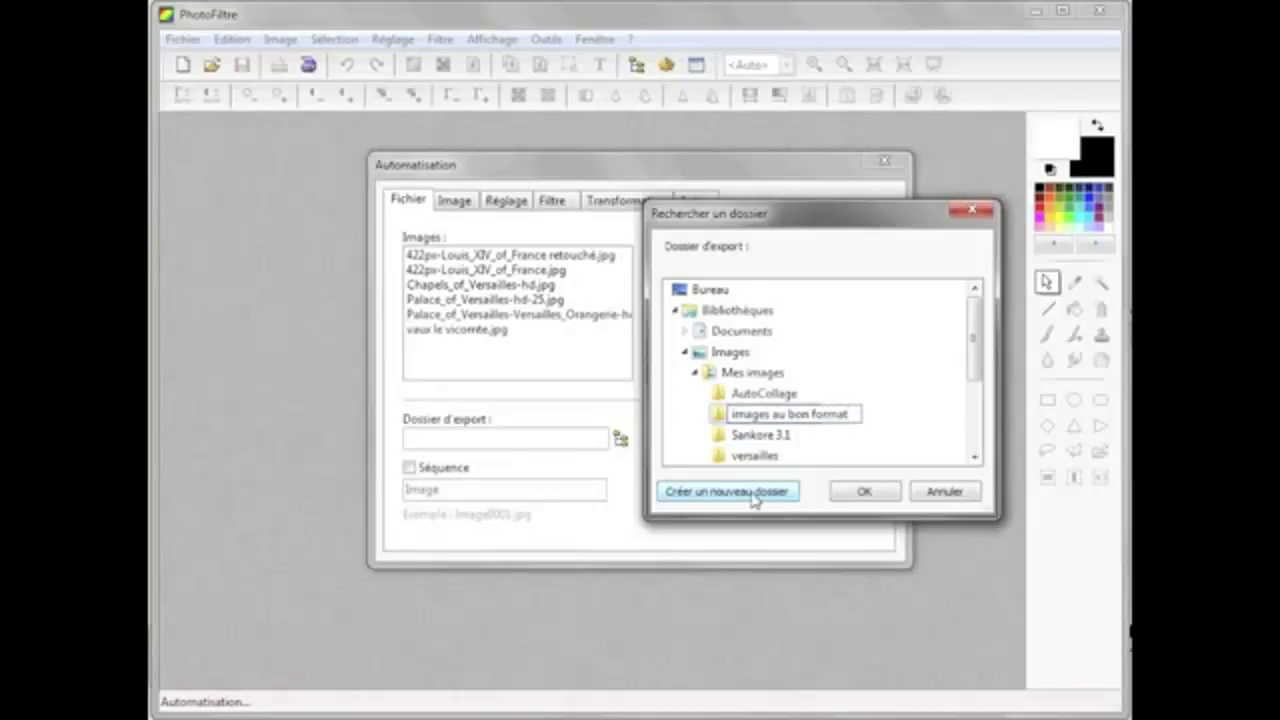
key("Return")
key("Return")
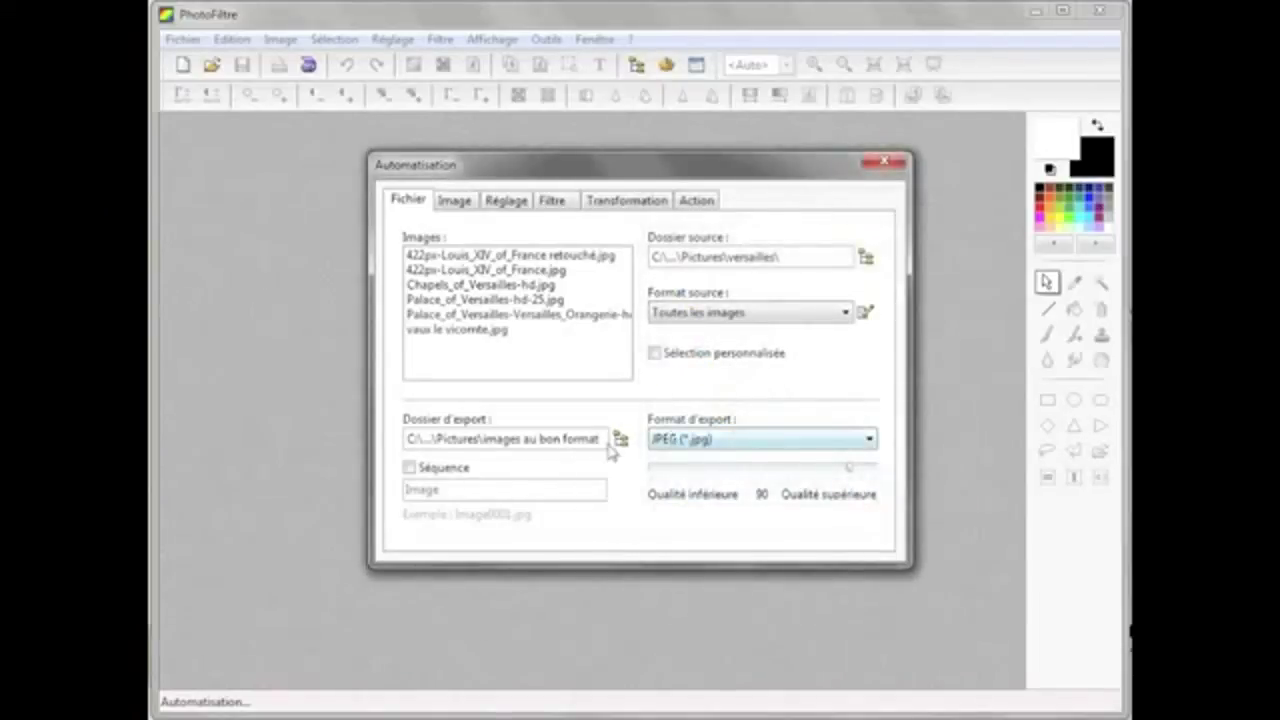
Enable sequence naming for the exported images and set the base name to "versailles".
left_click(451, 472)
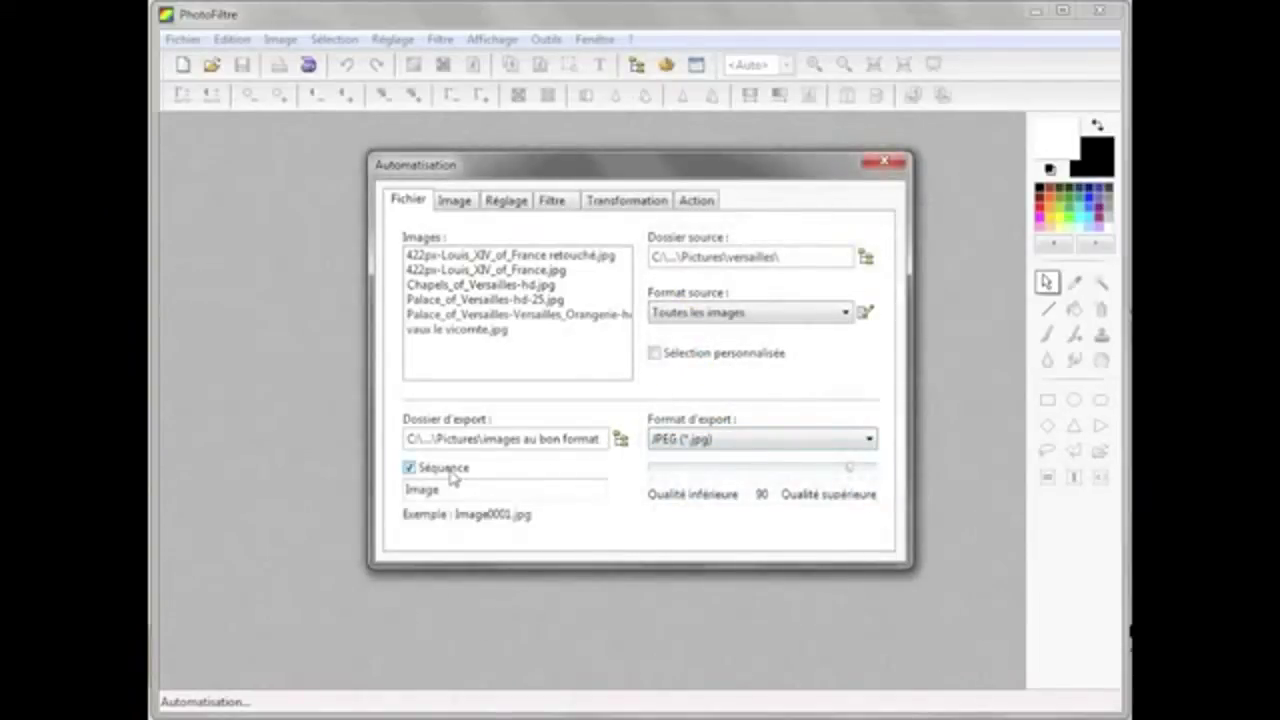
double_click(458, 490)
type("versa")
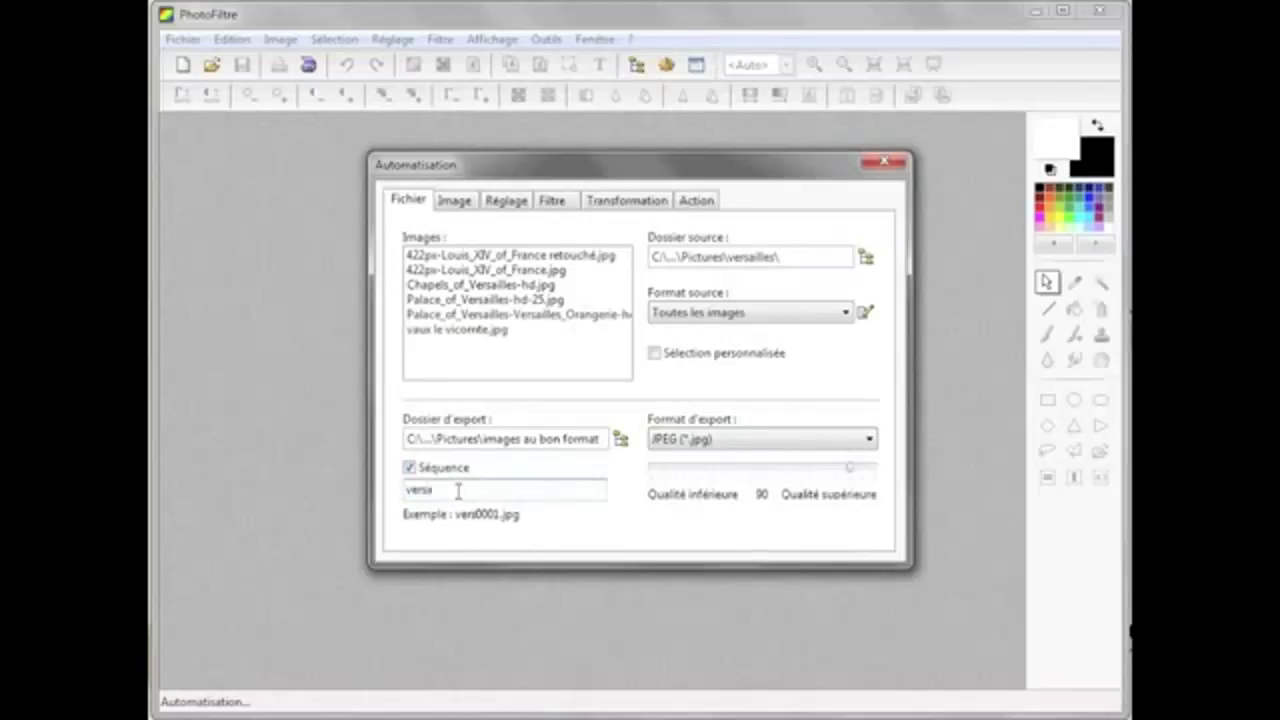
type("illes")
Enable batch image resizing to 600 x 480 pixels with proportions kept and Optimiser on.
left_click(458, 204)
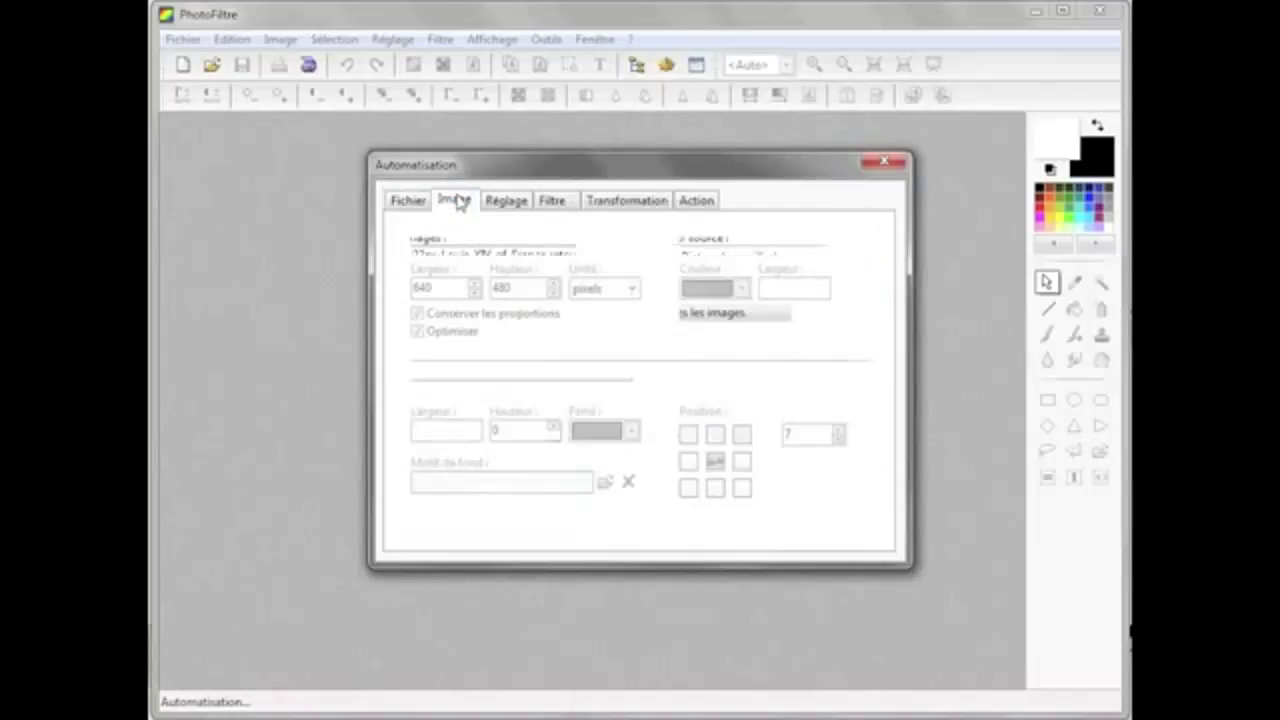
left_click(460, 250)
double_click(457, 290)
type("6")
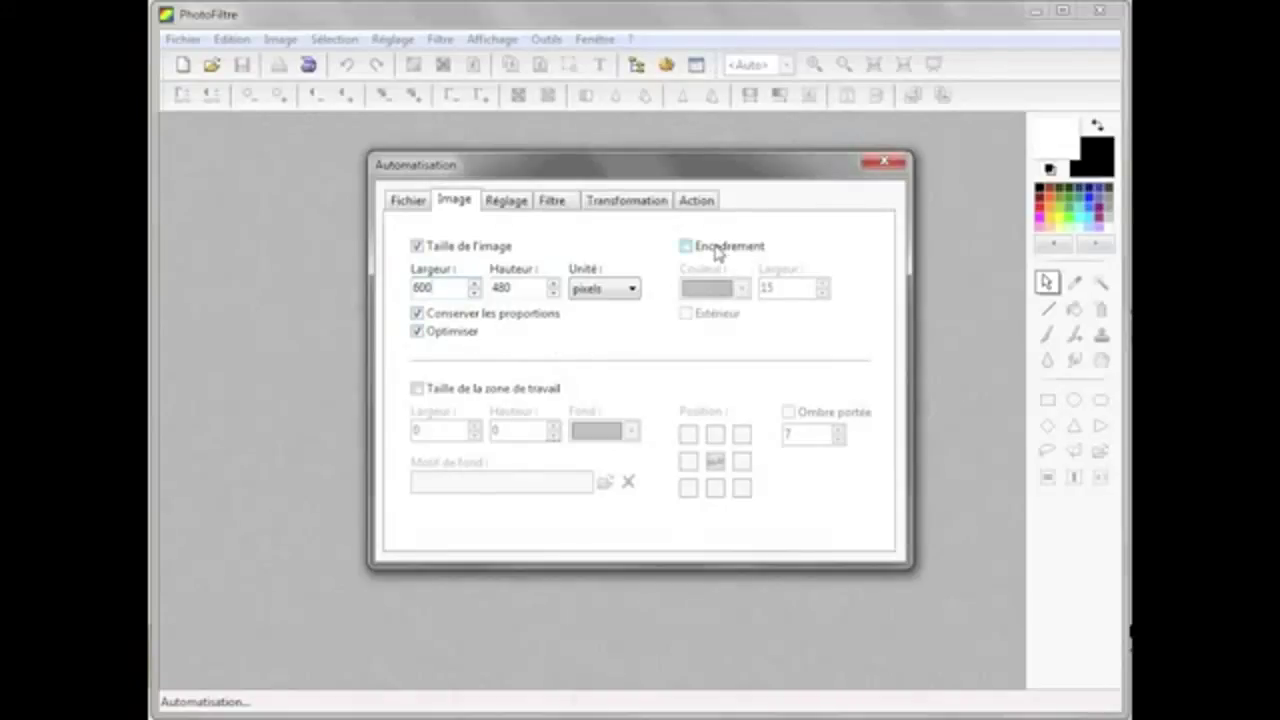
Add a green (#008000) frame 15 pixels wide around the outside of the batch images, using the Extérieur option.
left_click(716, 250)
left_click(741, 288)
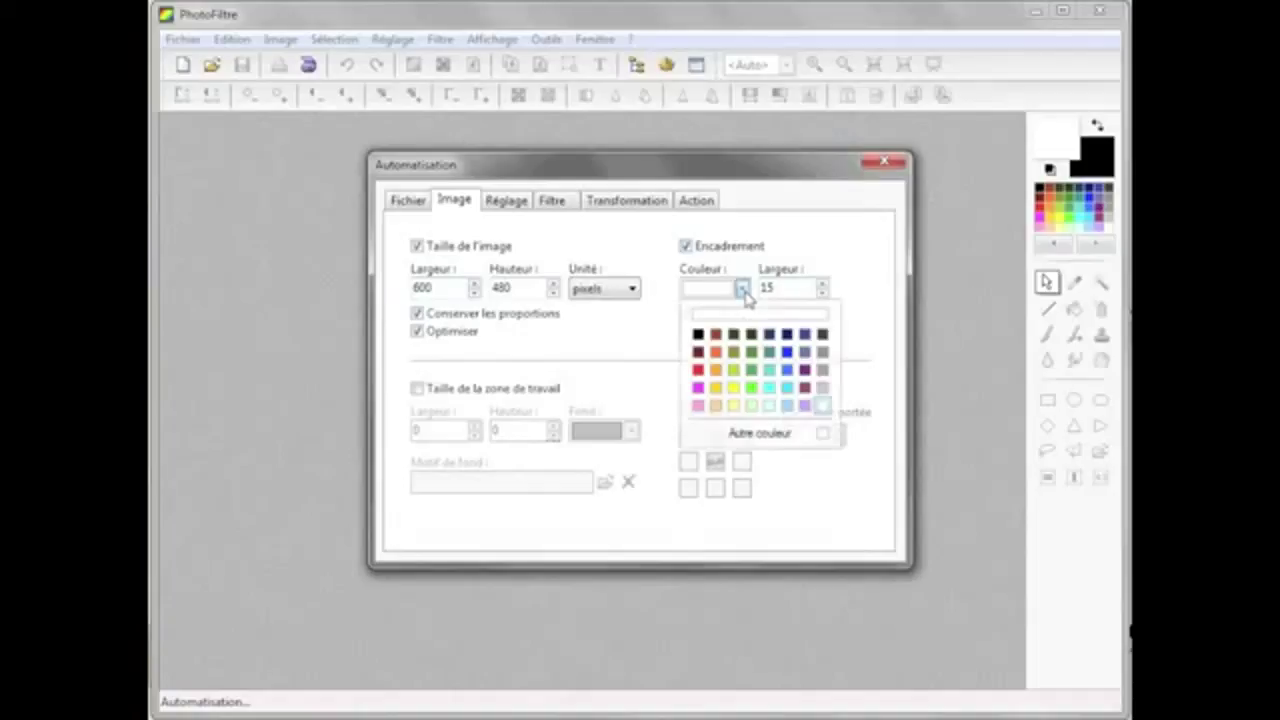
left_click(752, 352)
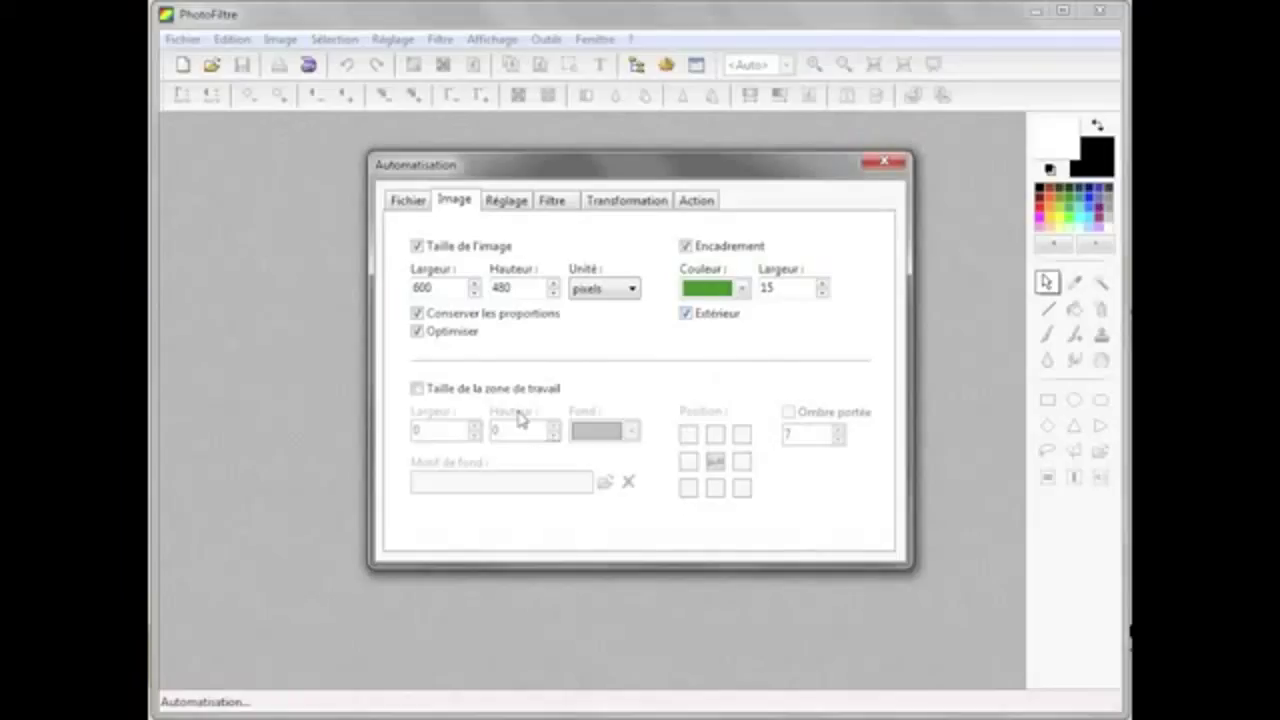
Set the batch brightness (Luminosité) to 10% and look over the available filter and transformation options.
left_click(507, 202)
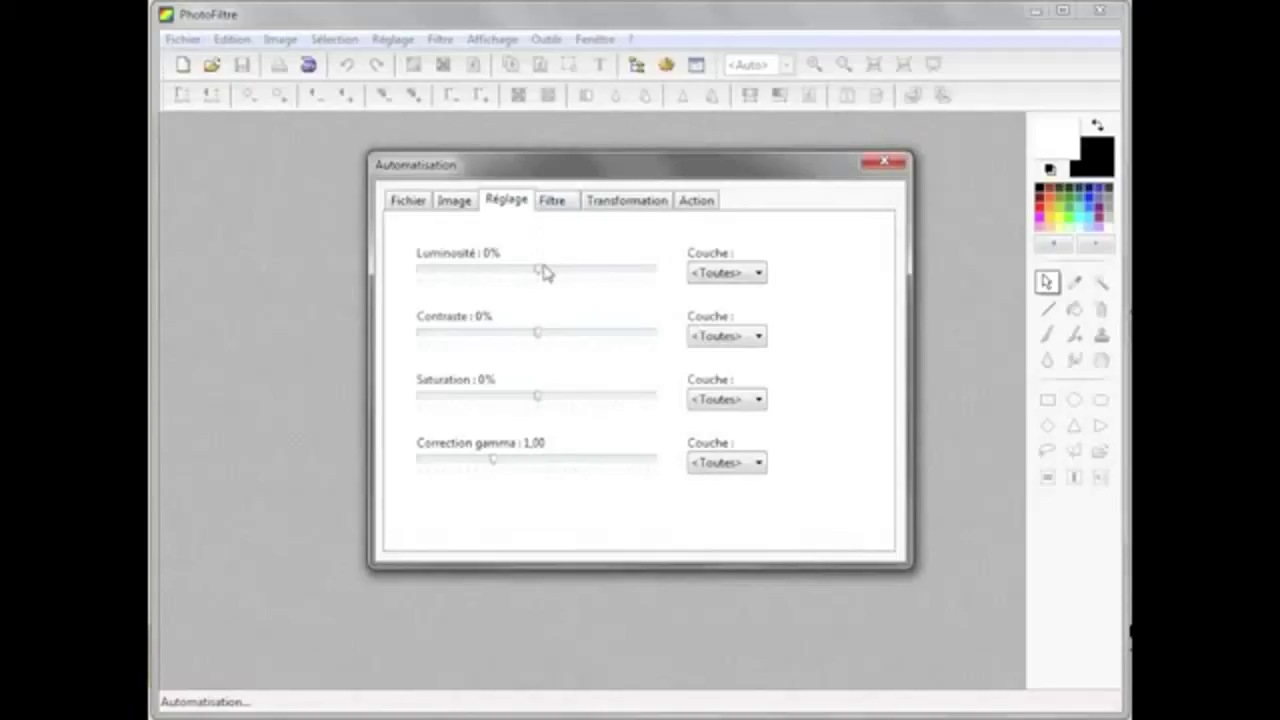
left_click(549, 204)
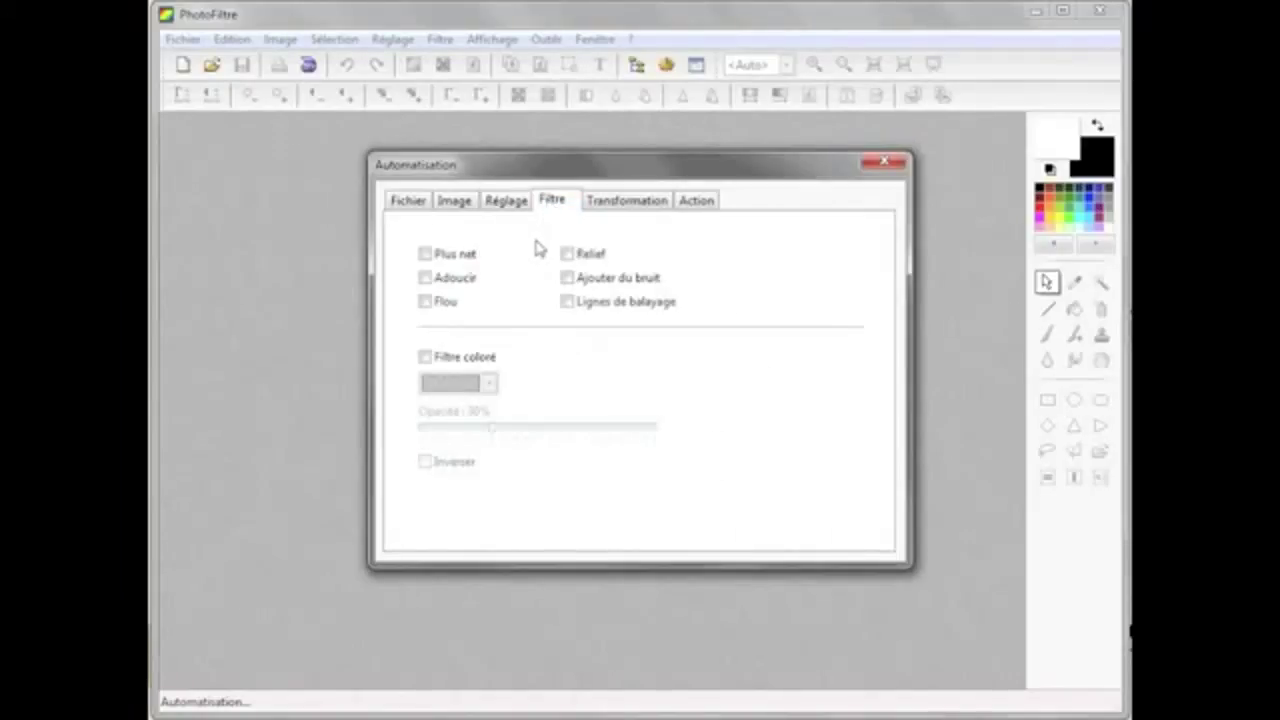
left_click(629, 203)
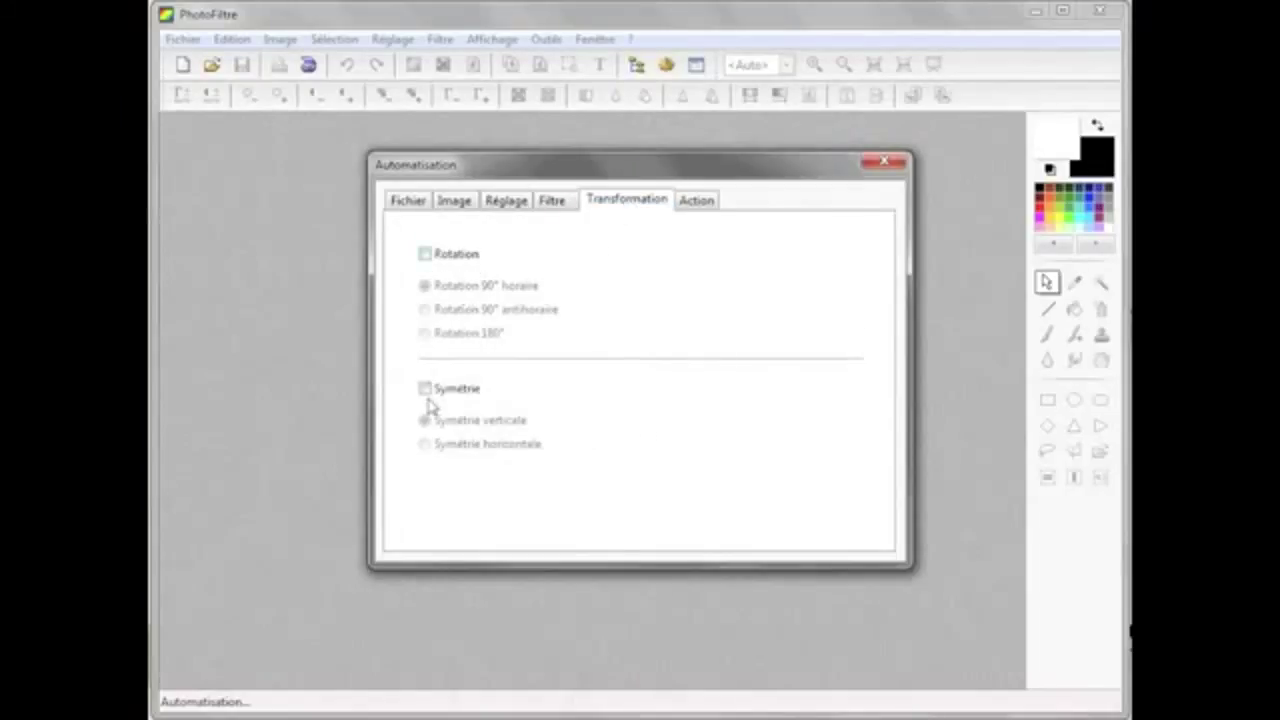
Review the summary of batch actions, run the batch on the versailles images and close the Automatisation tool.
left_click(697, 203)
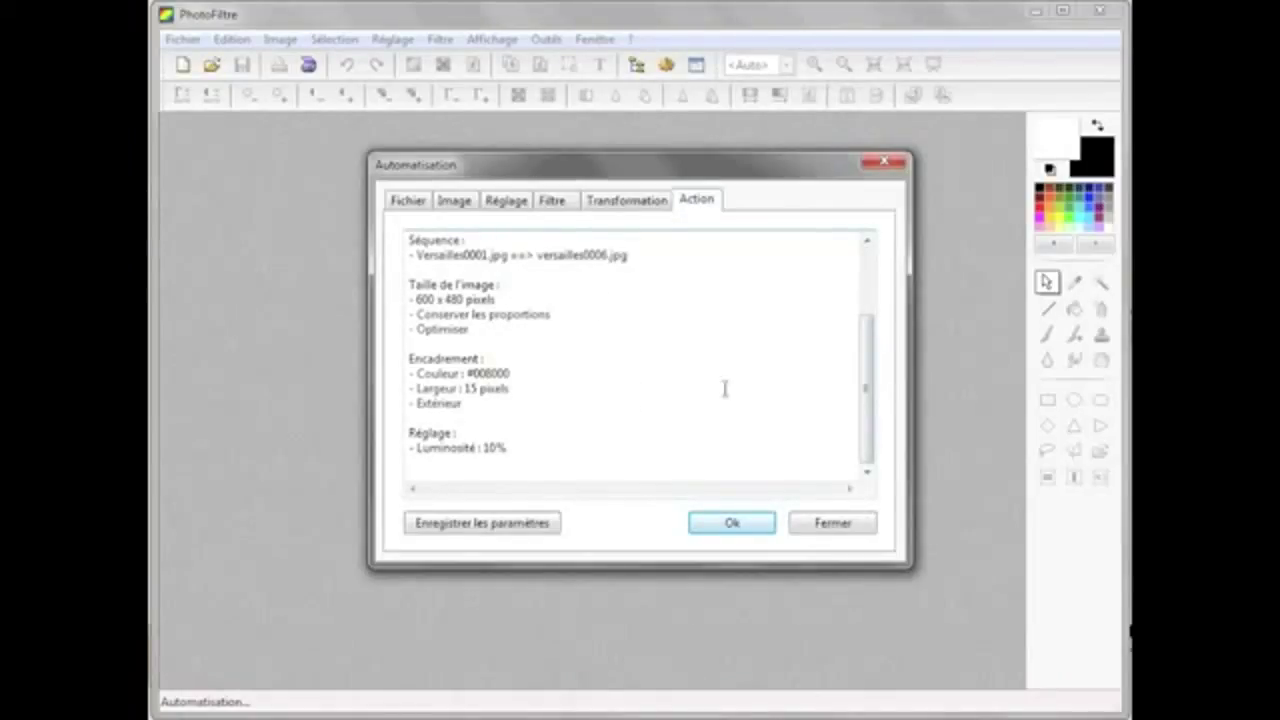
mouse_move(869, 393)
left_mouse_down()
mouse_move(869, 344)
mouse_move(869, 393)
left_mouse_up()
left_click(732, 524)
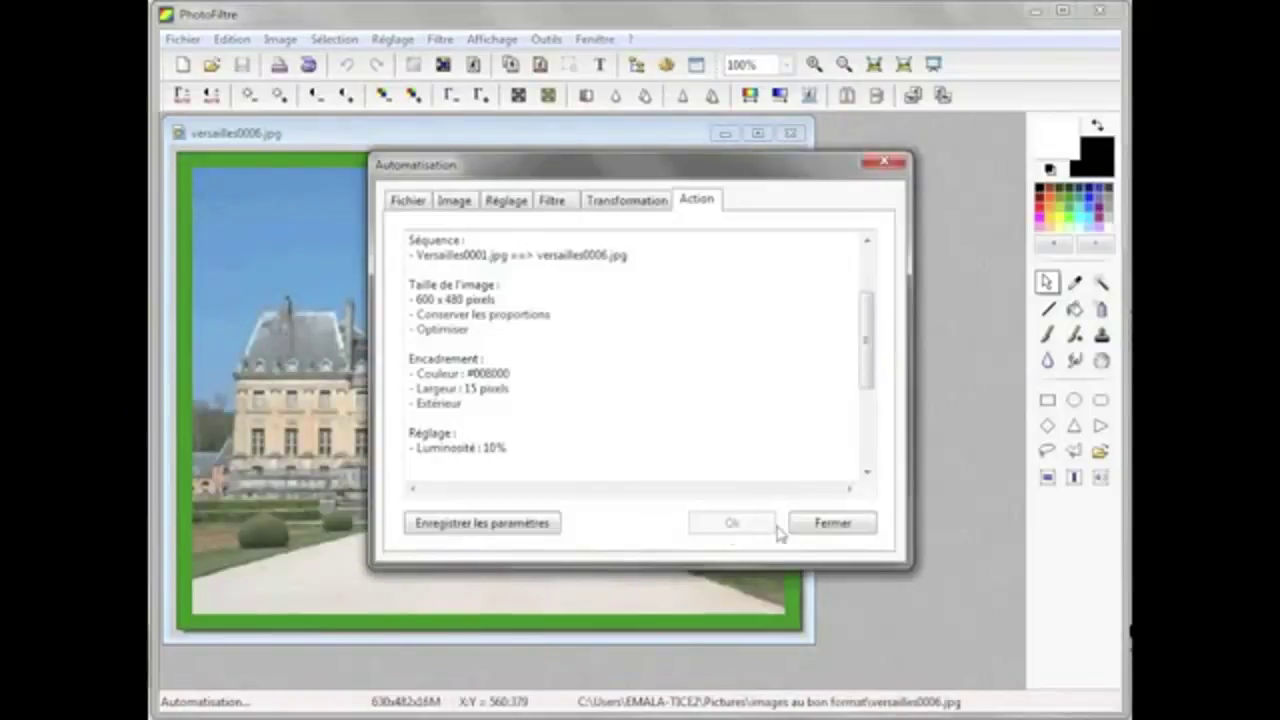
left_click(830, 523)
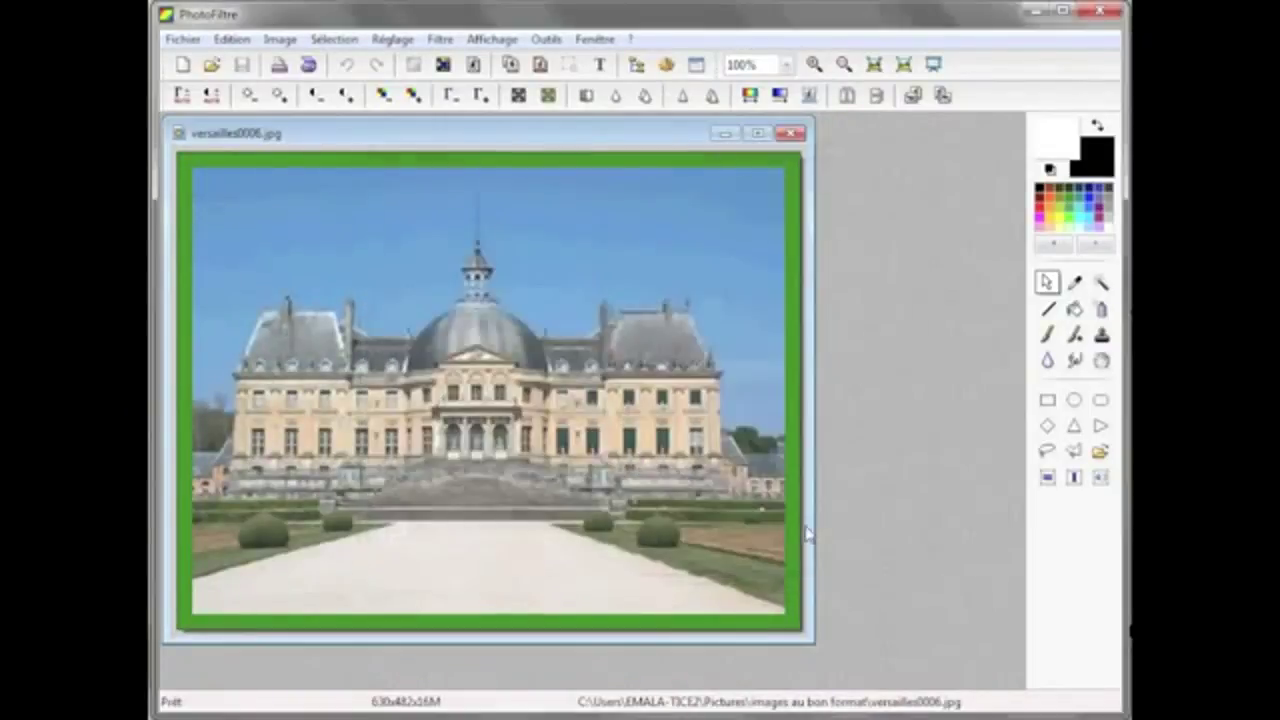
Switch to Windows Explorer and open the "images au bon format" folder in the Images library.
left_click(260, 2)
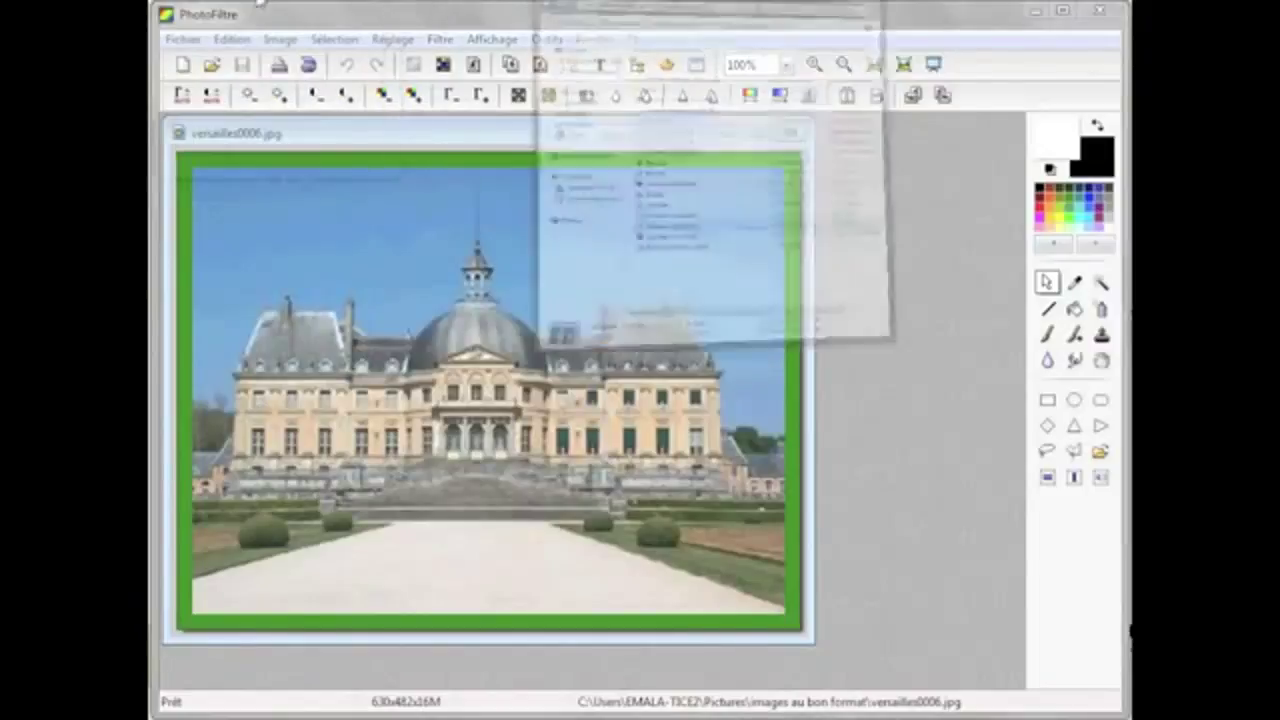
left_click_drag(968, 38, 558, 50)
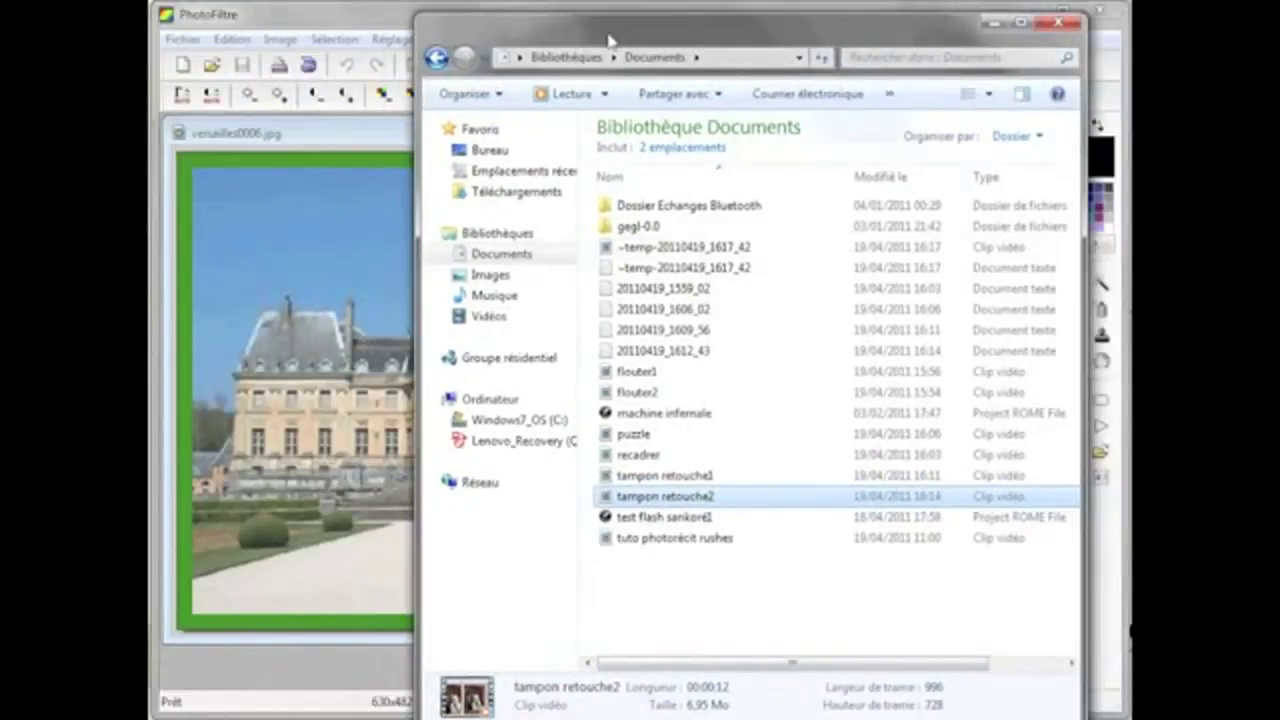
left_click(540, 276)
left_click(680, 348)
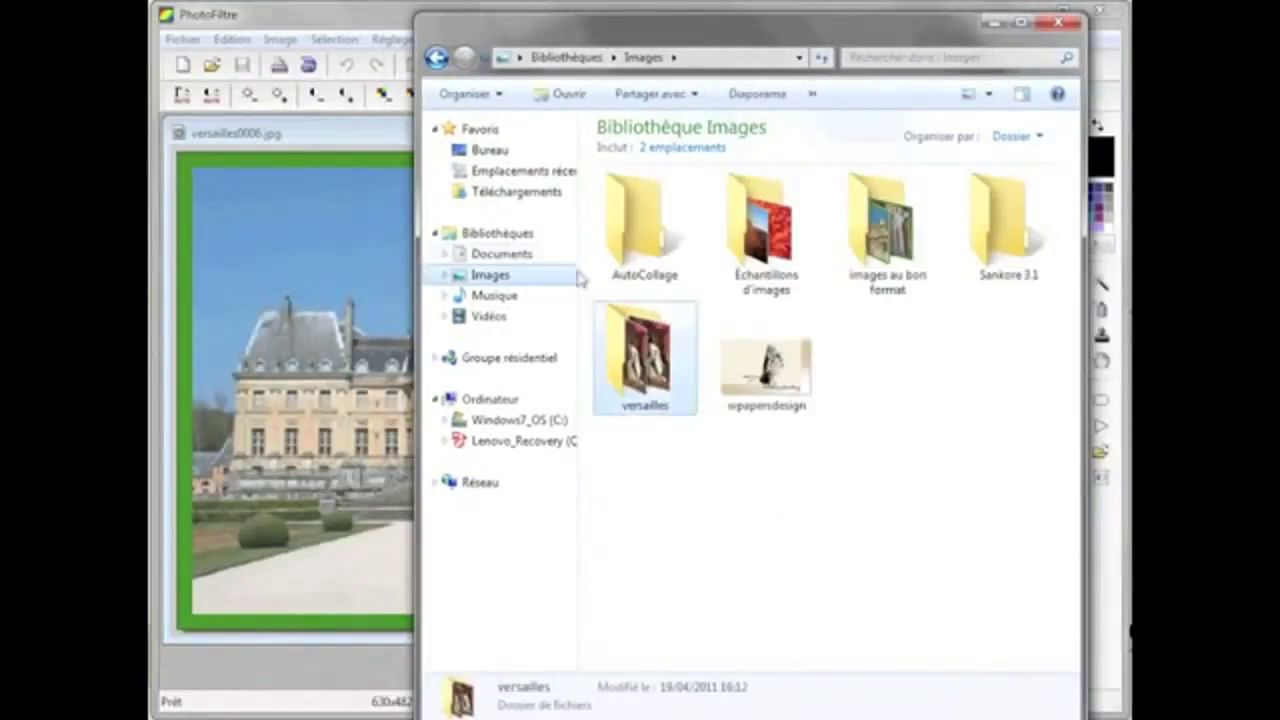
double_click(895, 235)
Check the exported images versailles0005, versailles0006, versailles0003 and versailles0001 in the export folder.
left_click(781, 364)
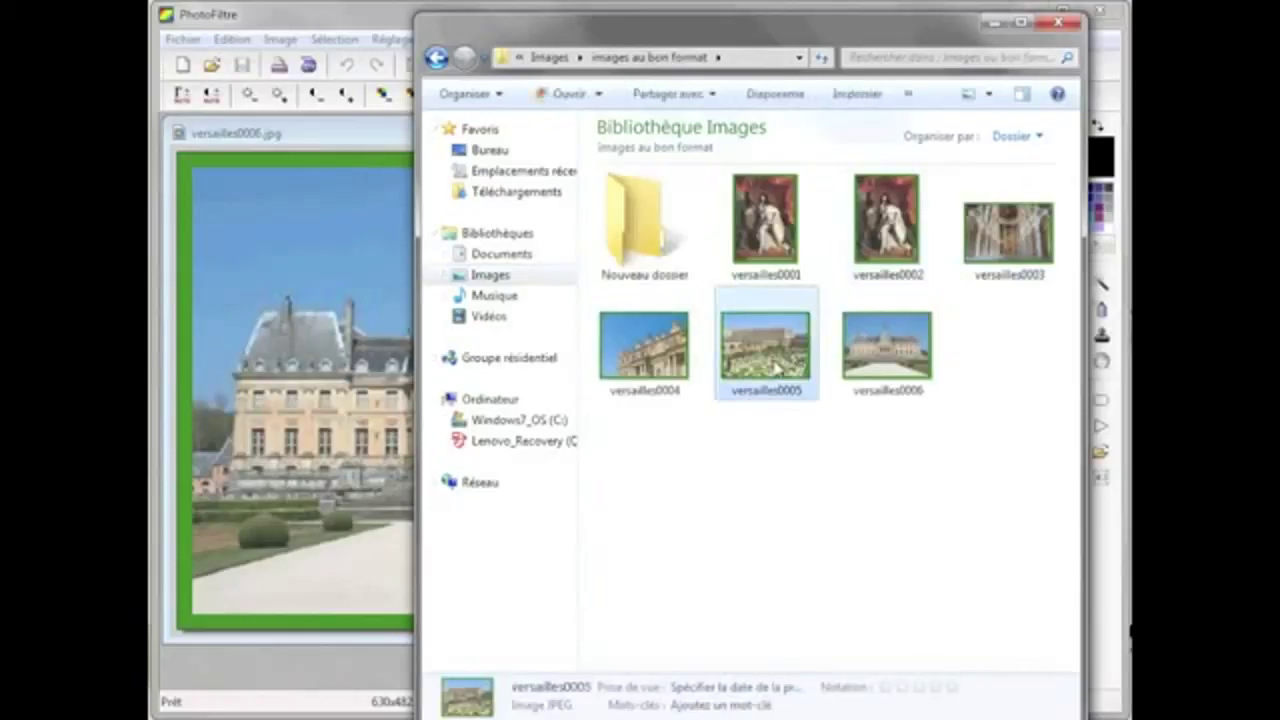
left_click(910, 358)
left_click(1015, 258)
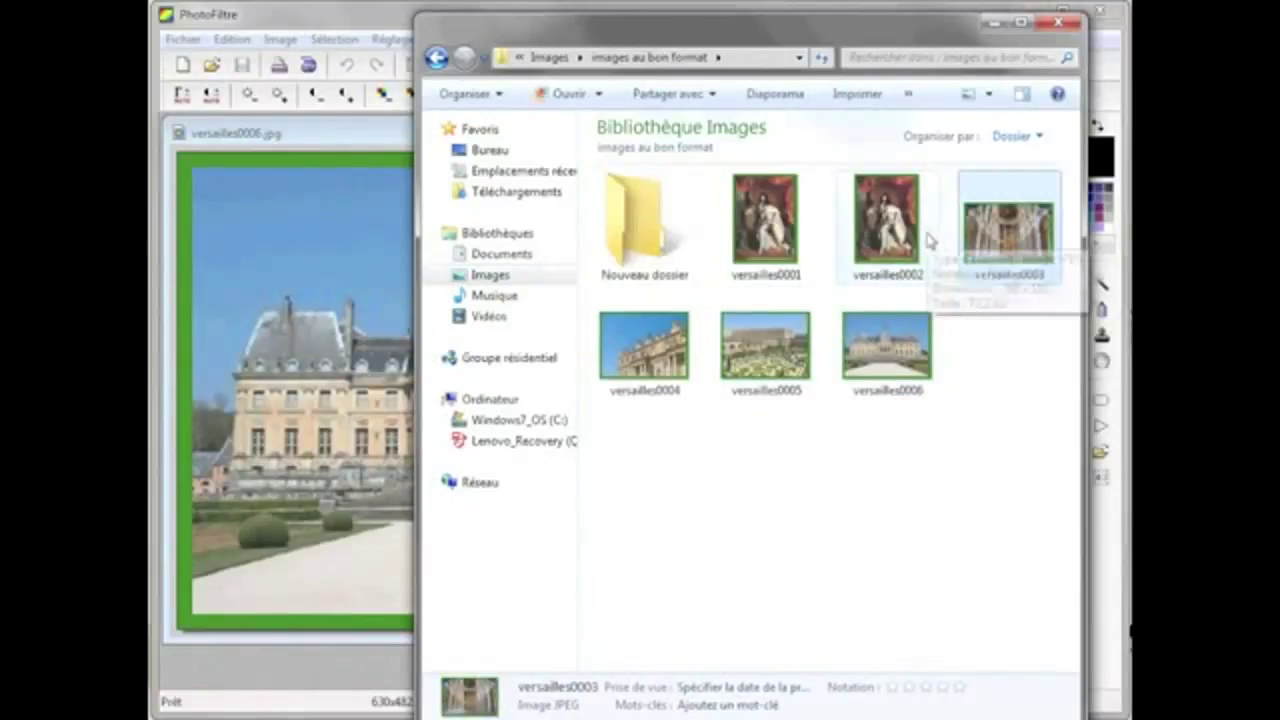
left_click(765, 228)
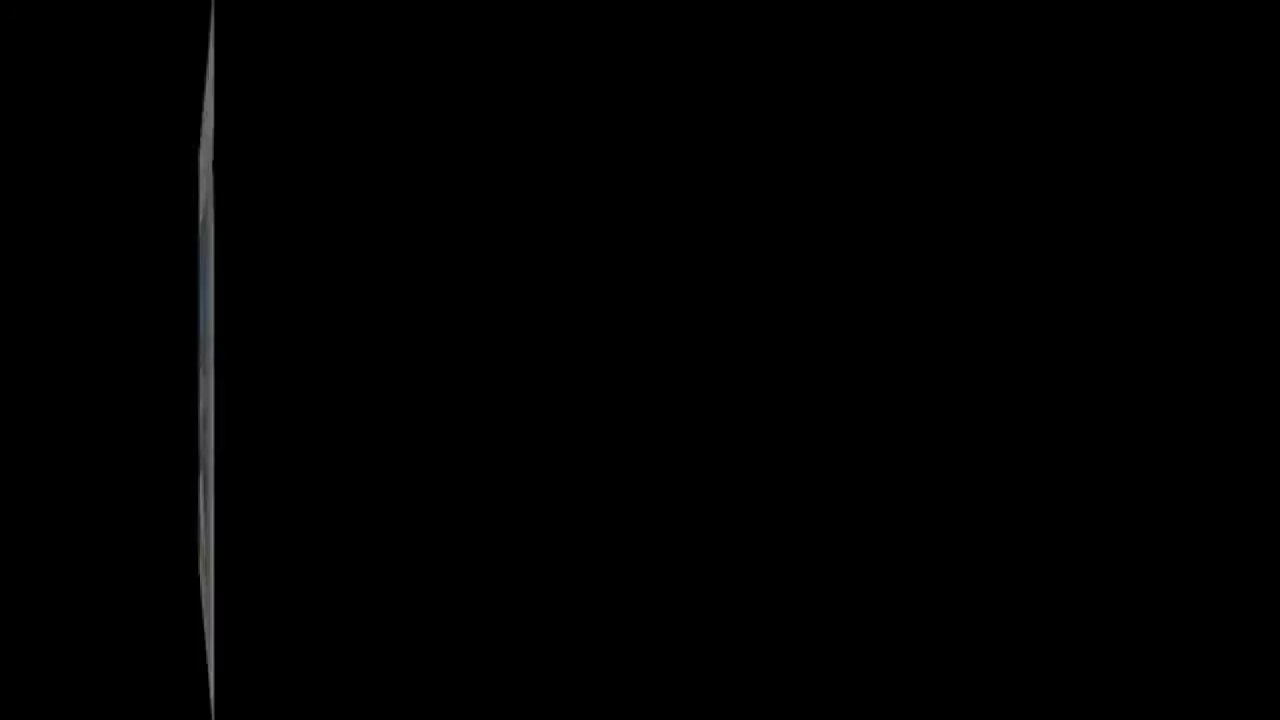